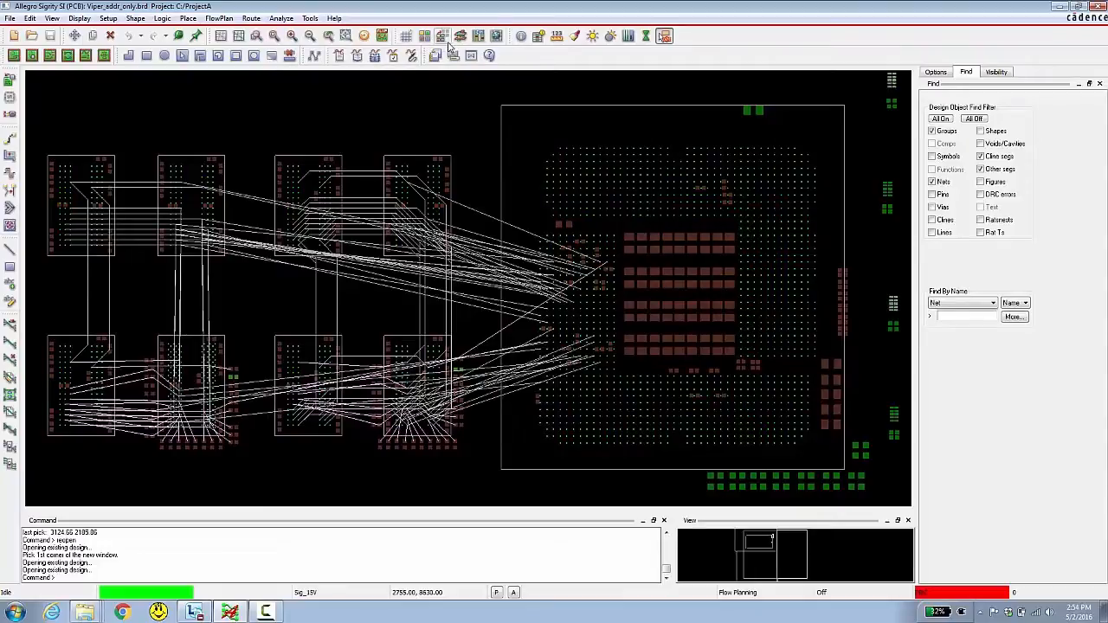
# Open the Constraint Manager's net routing worksheet and expand the DDR3_BANK0 and DDR3_BANK1 net groups
pyautogui.click(479, 38)
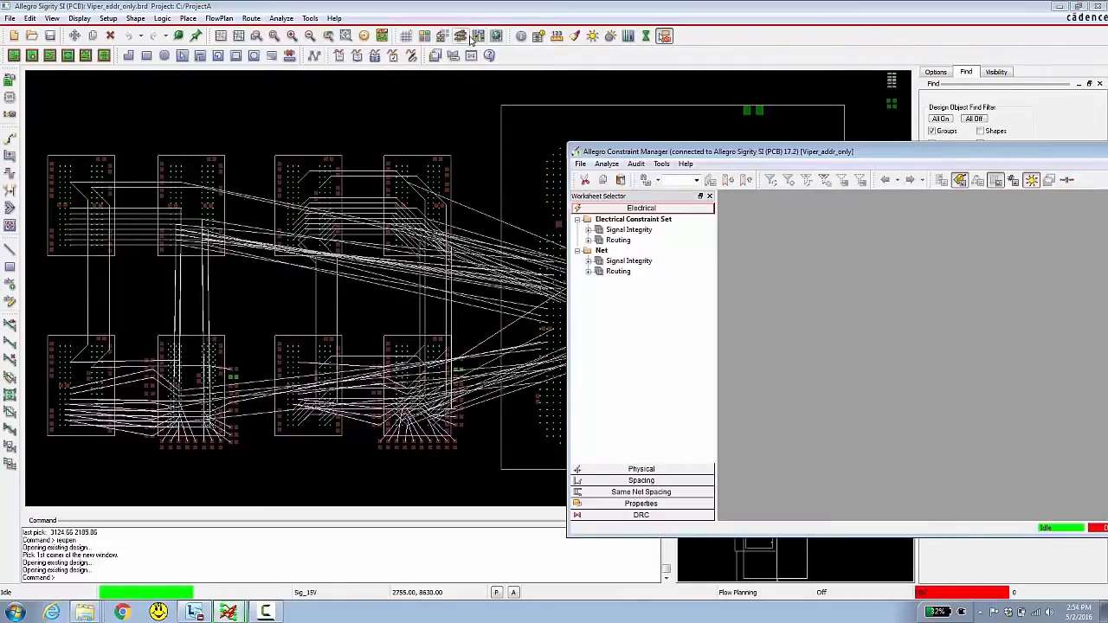
pyautogui.click(616, 272)
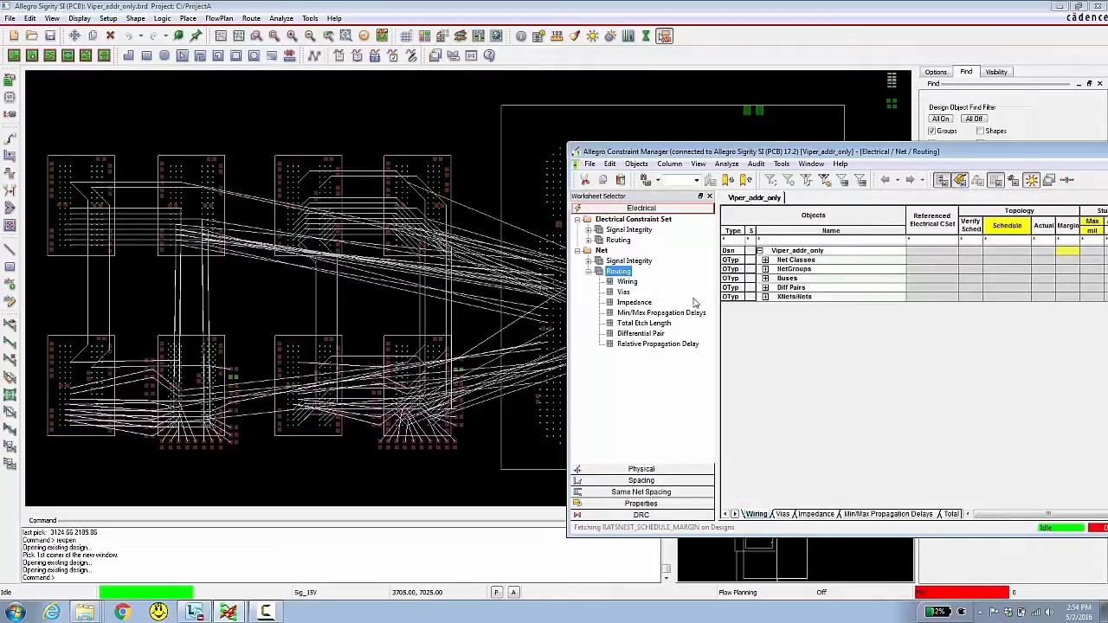
pyautogui.click(765, 269)
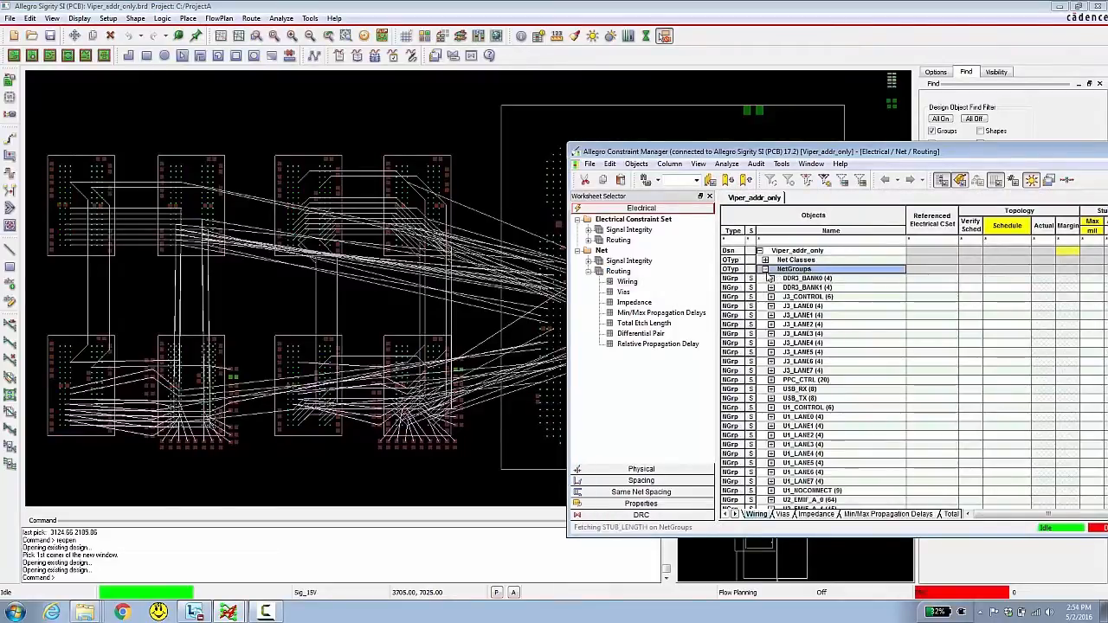
pyautogui.click(770, 278)
pyautogui.click(771, 324)
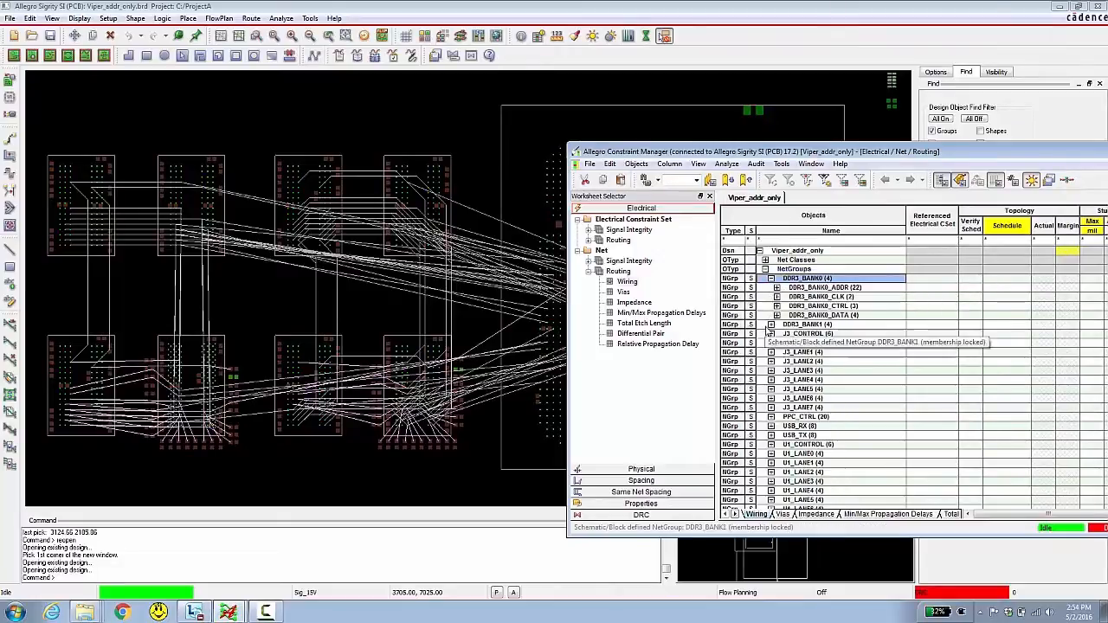
# Assign the DDR3_FLY_BY_BK0 electrical constraint set to the DDR3_BANK0_ADDR net group
pyautogui.click(945, 289)
pyautogui.click(953, 289)
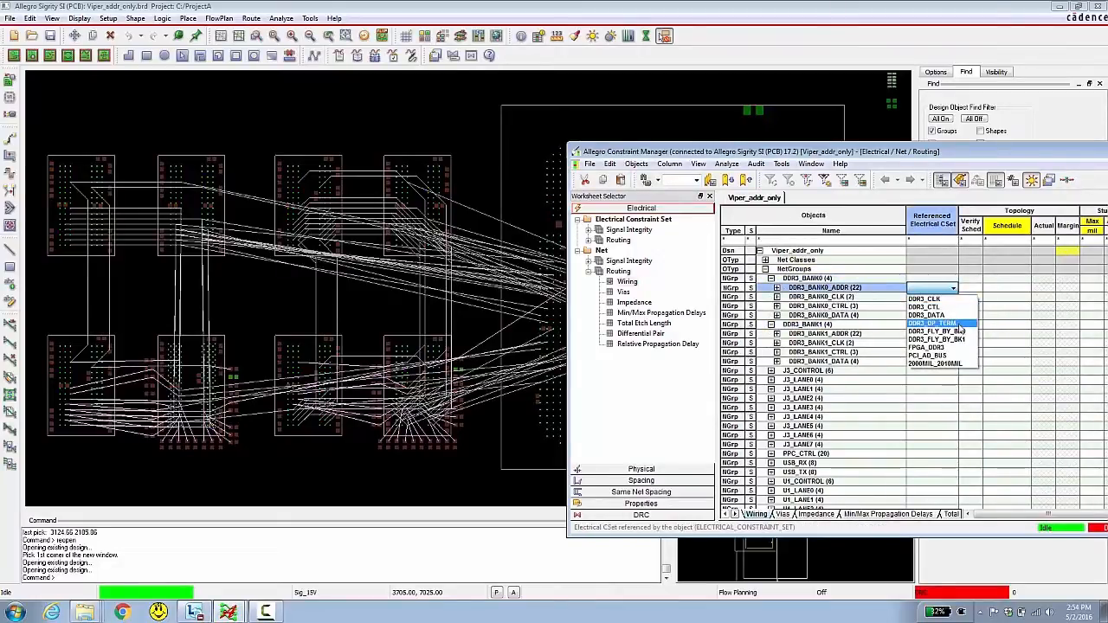
pyautogui.click(961, 332)
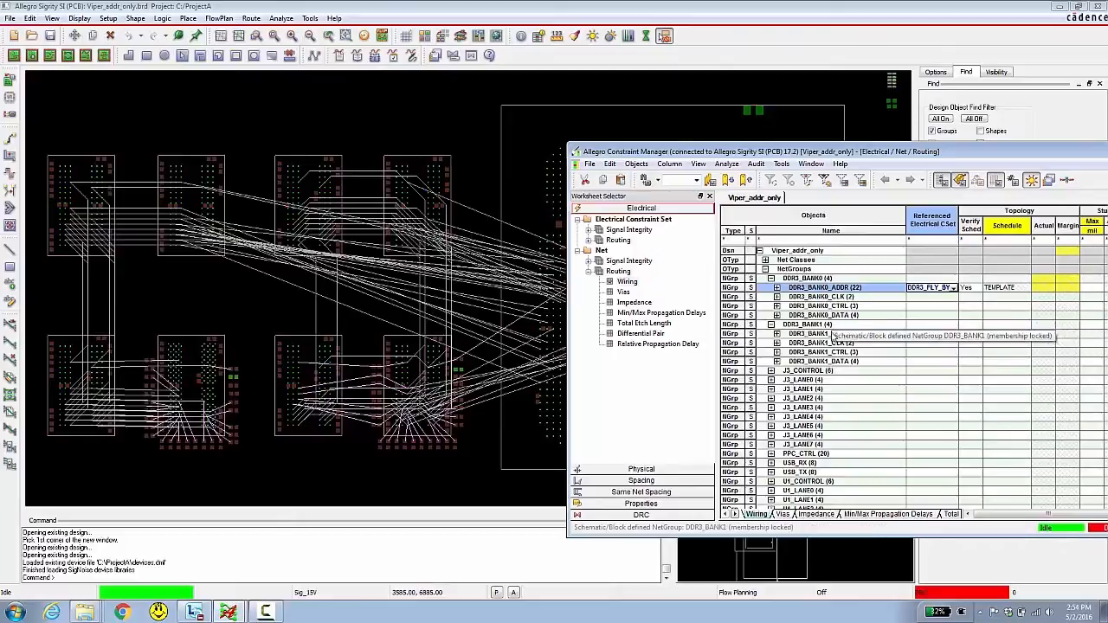
# Try assigning the DDR3_FLY_BY_BK0 electrical constraint set to the DDR3_BANK1_ADDR net group
pyautogui.click(944, 336)
pyautogui.click(947, 336)
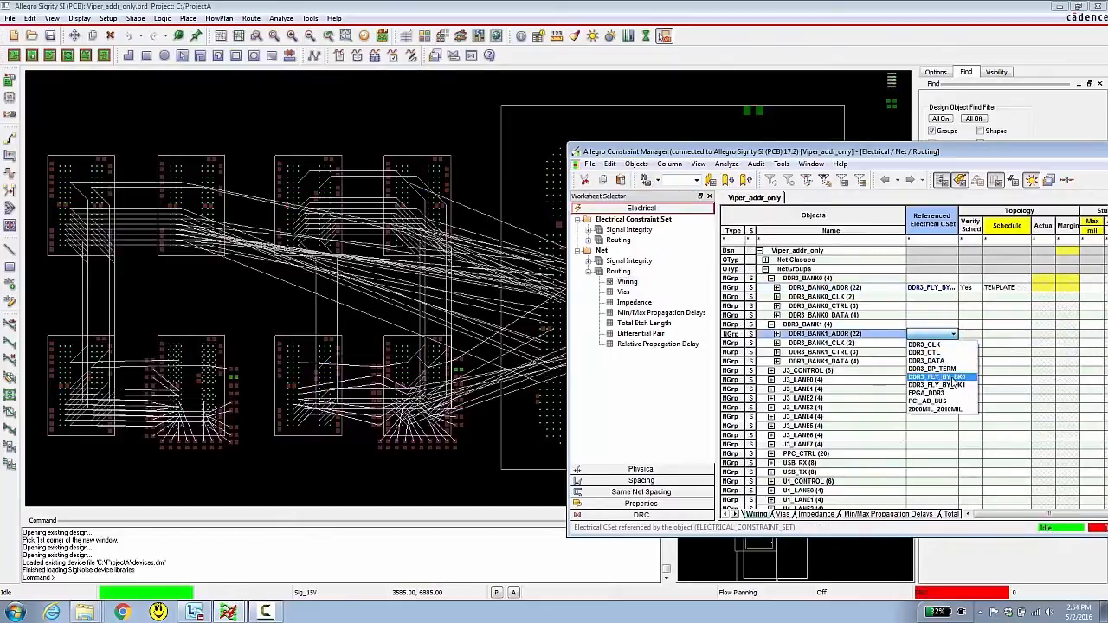
pyautogui.click(950, 380)
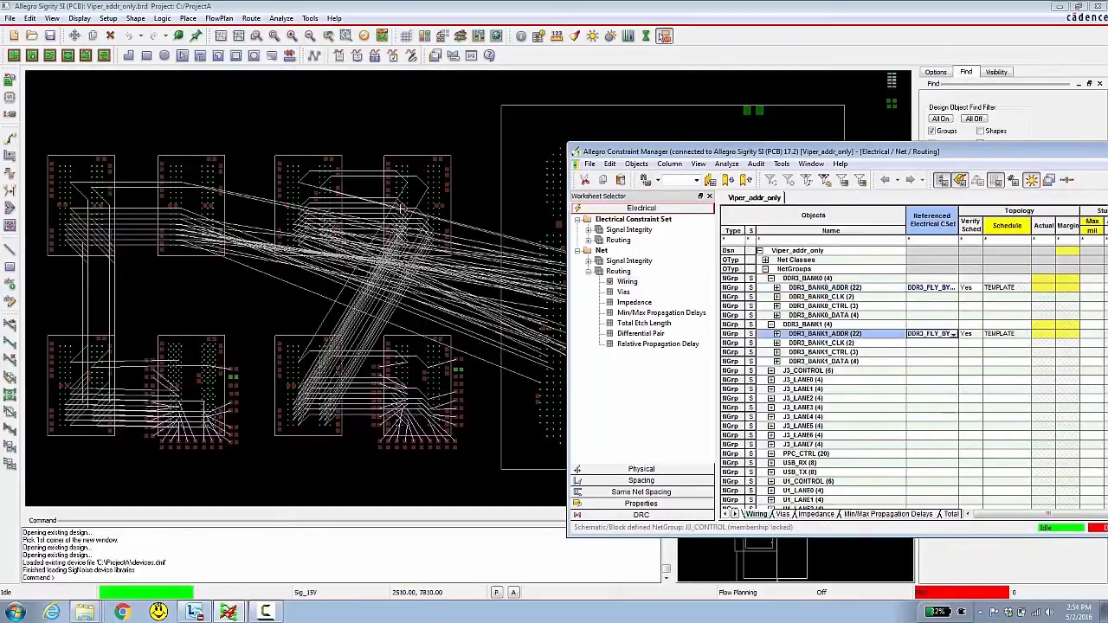
# Set the referenced electrical constraint set of DDR3_BANK1_ADDR to DDR3_FLY_BY_BK1 and close the Constraint Manager
pyautogui.click(953, 334)
pyautogui.click(943, 380)
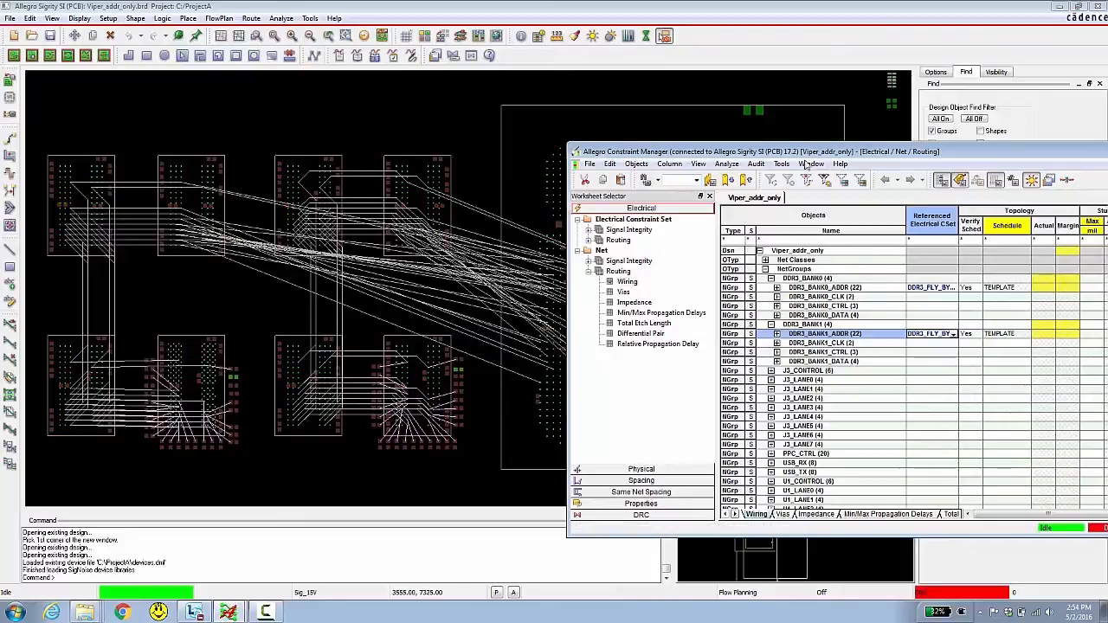
pyautogui.moveTo(794, 154); pyautogui.dragTo(321, 146)
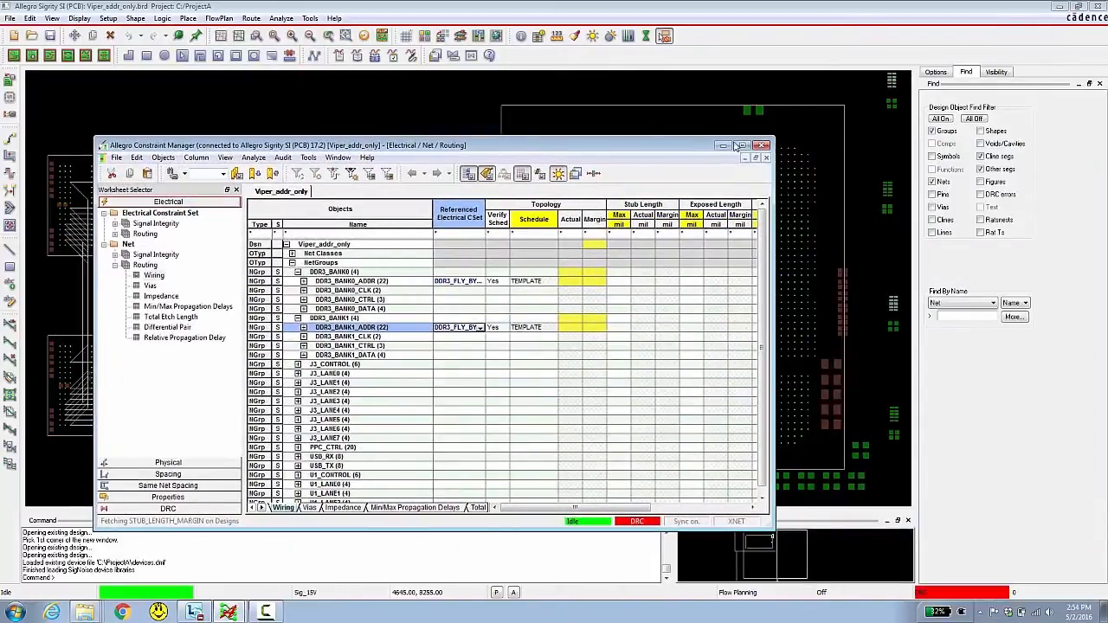
pyautogui.click(761, 147)
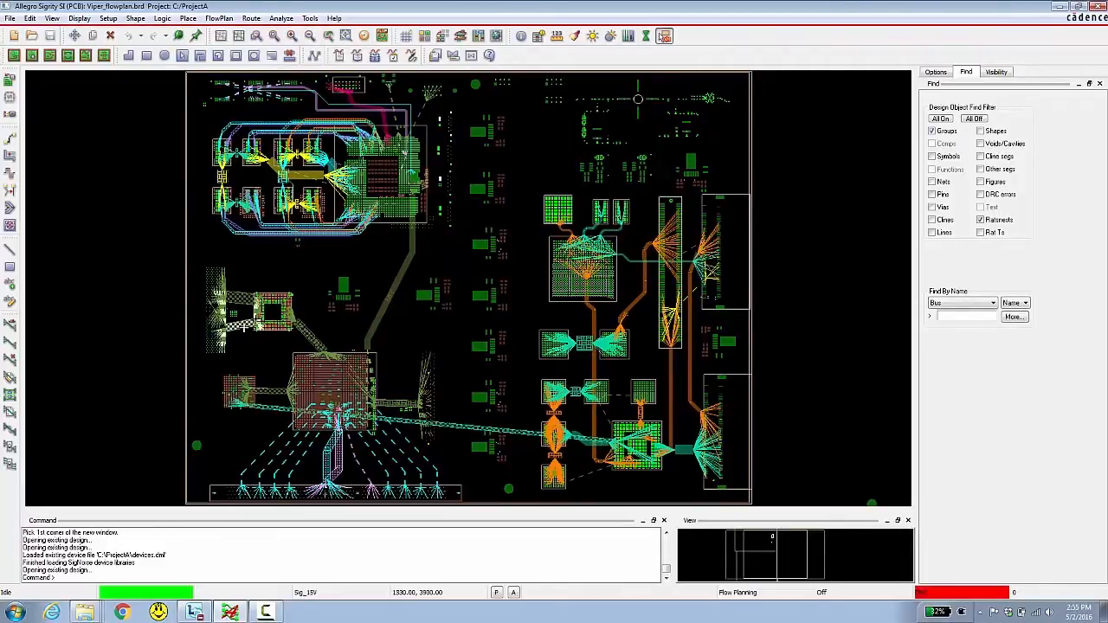
# Zoom in on the DDR3 memory devices and their bus bundles in the Viper_flowplan board
pyautogui.moveTo(243, 328)
pyautogui.moveTo(356, 272)
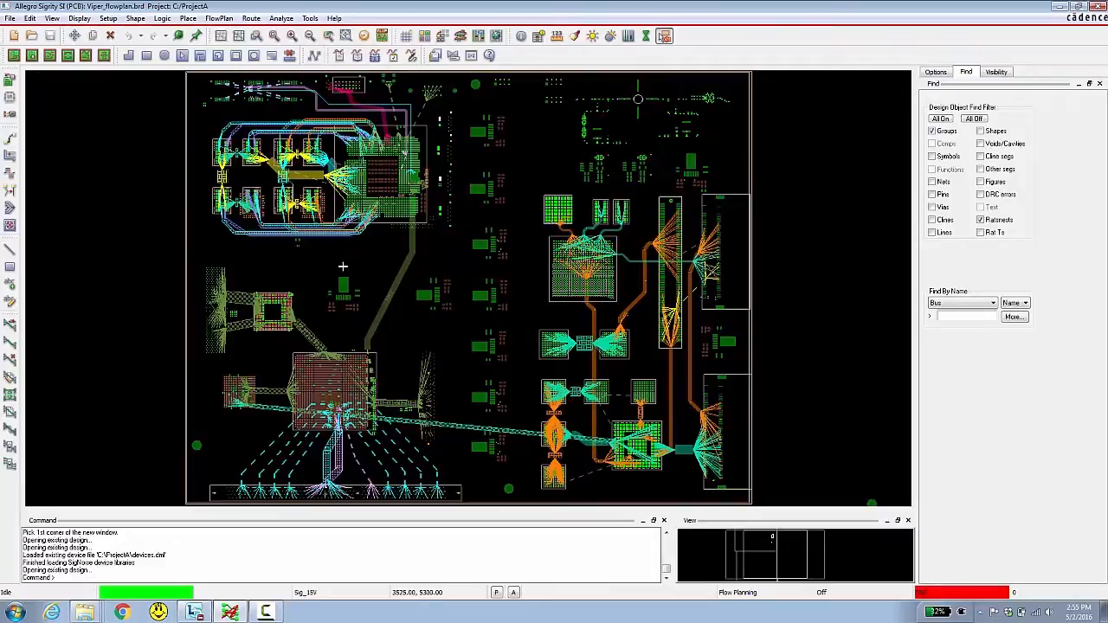
pyautogui.click(257, 37)
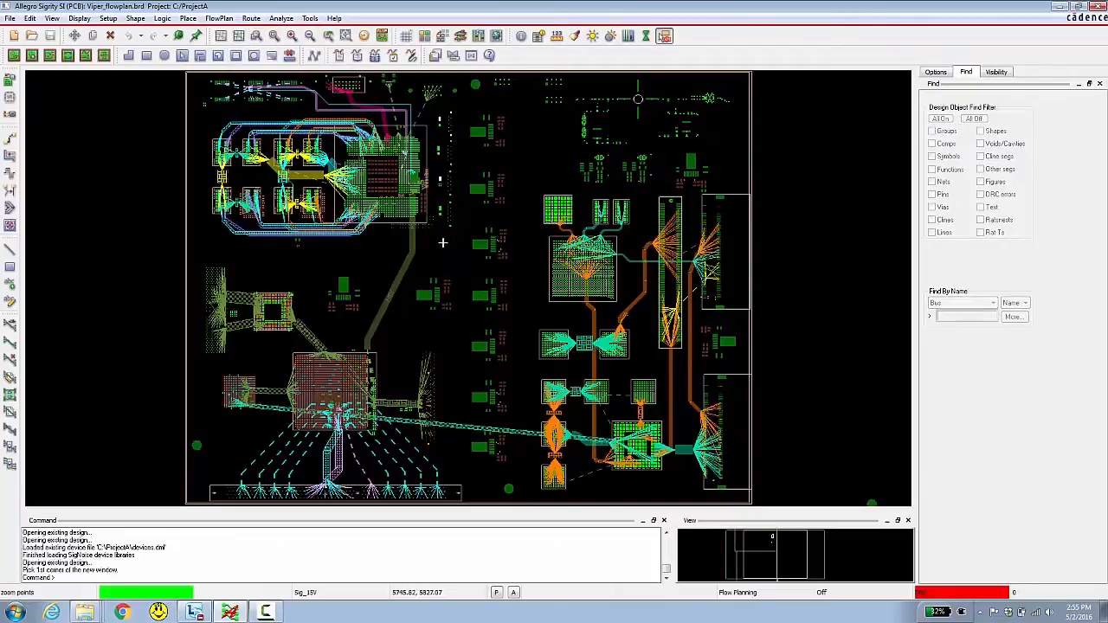
pyautogui.click(442, 244)
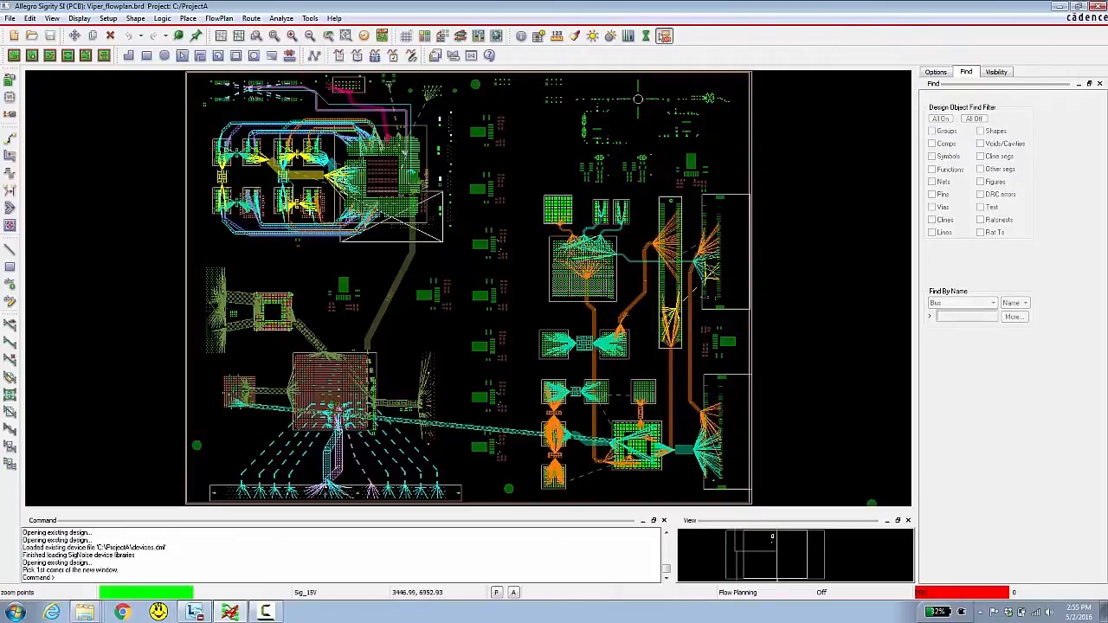
pyautogui.click(179, 154)
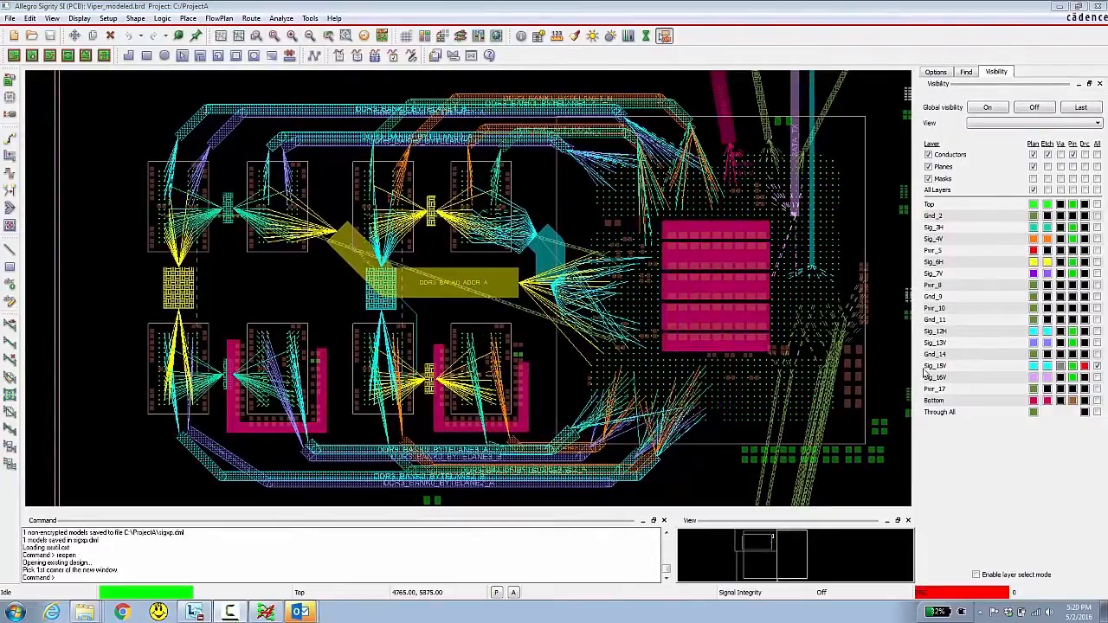
# Review the unrouted and routed interconnect model settings in the analysis preferences and accept them
pyautogui.click(280, 18)
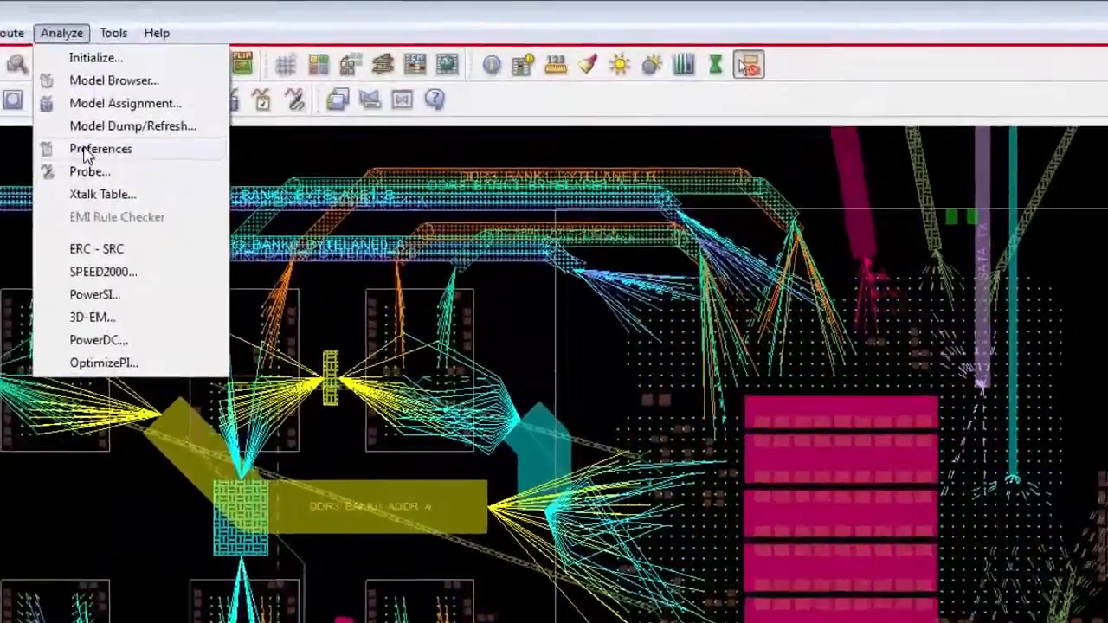
pyautogui.click(297, 83)
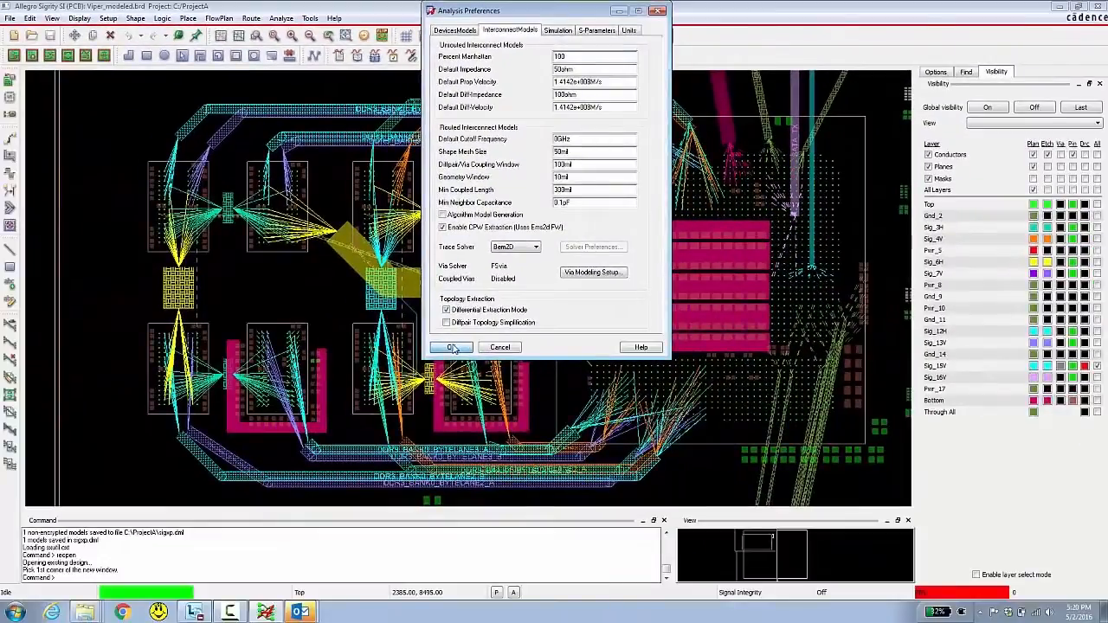
pyautogui.click(452, 348)
# Probe the DDR1_DQ nets and create a typical-mode Waveform Quality report using All Xnet Drivers and pulse stimulus
pyautogui.click(281, 18)
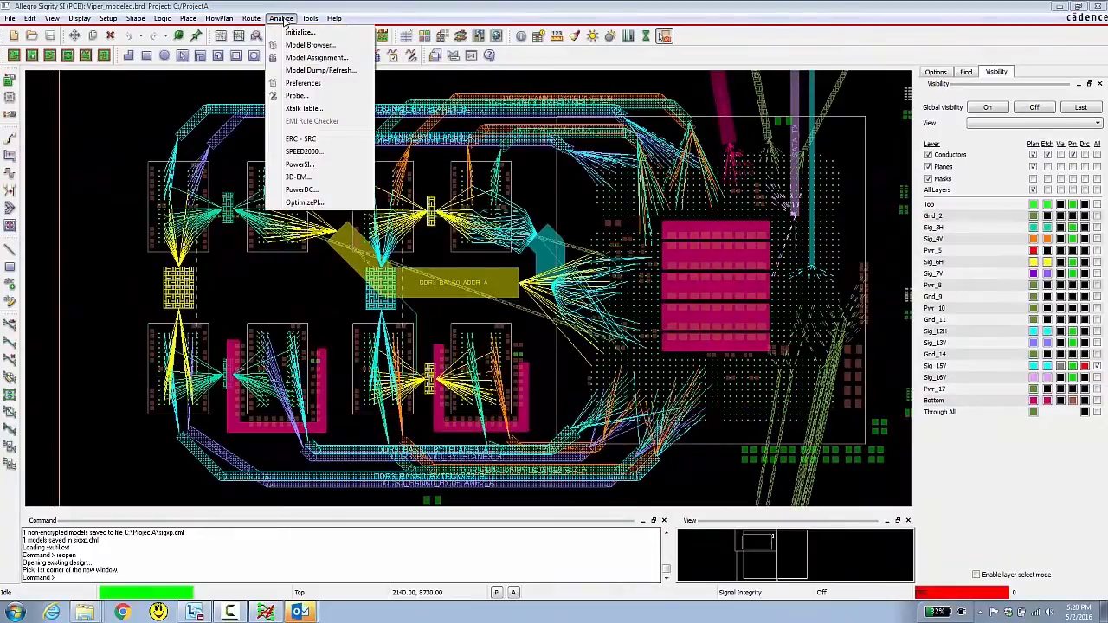
pyautogui.click(299, 96)
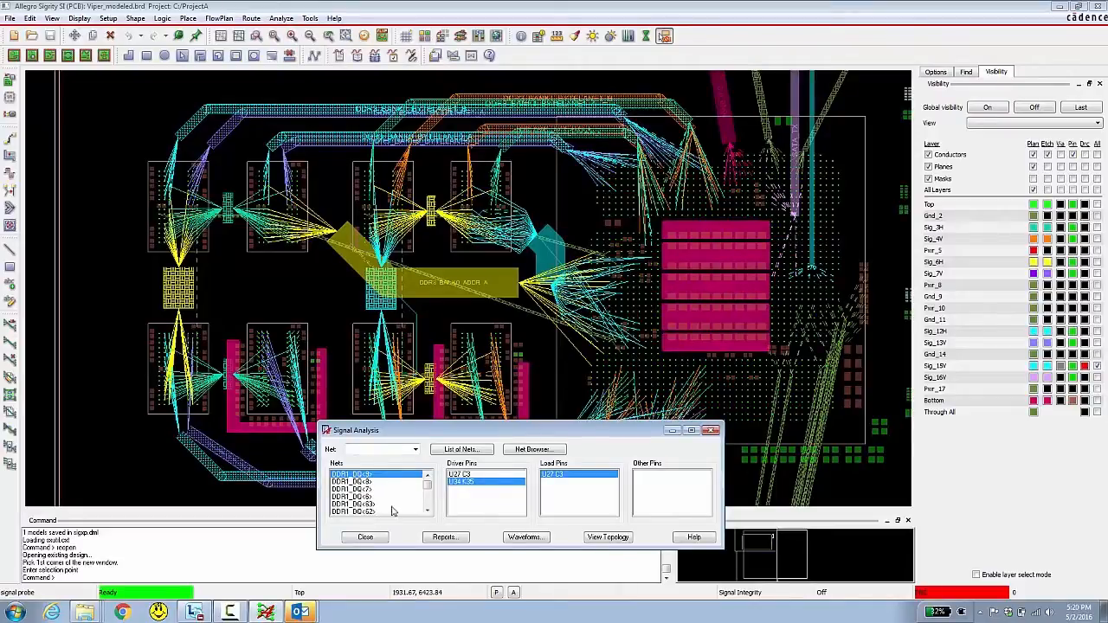
pyautogui.click(445, 537)
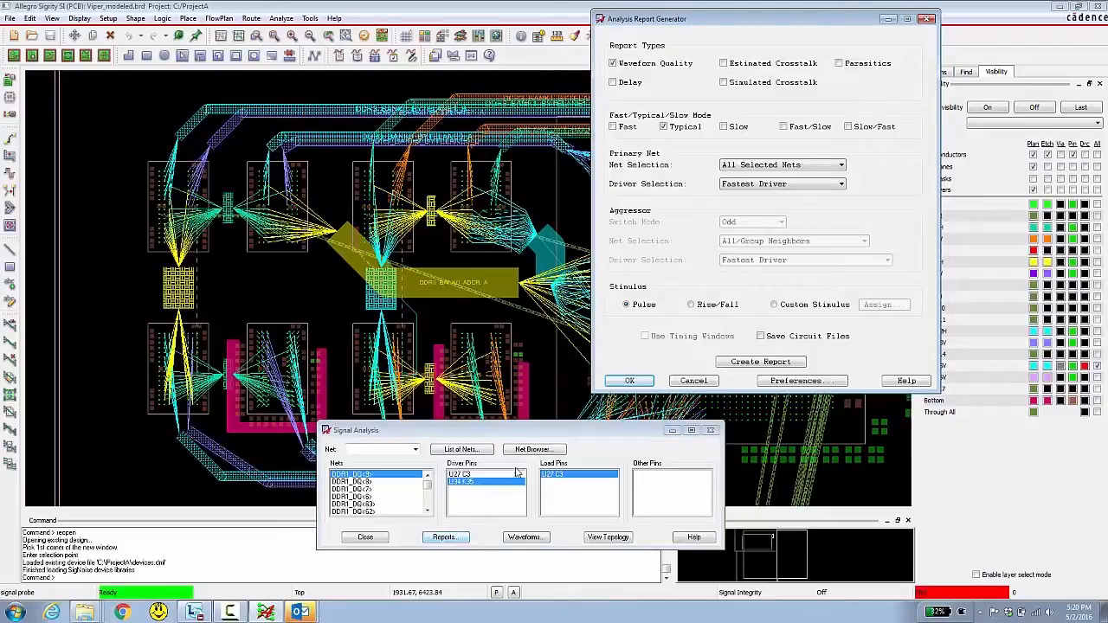
pyautogui.click(754, 190)
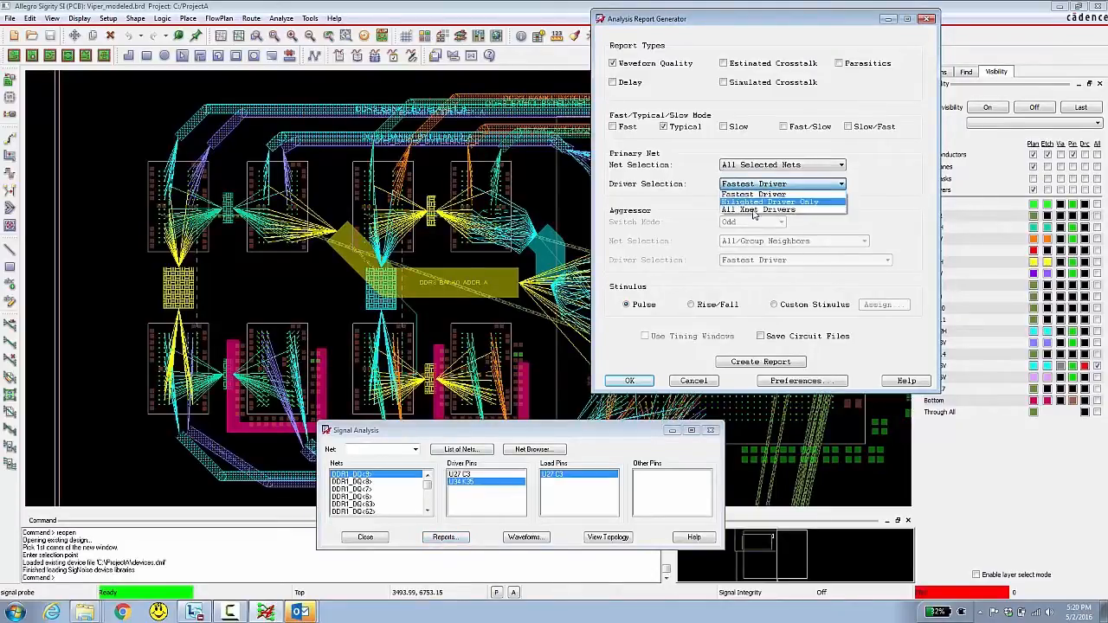
pyautogui.click(754, 210)
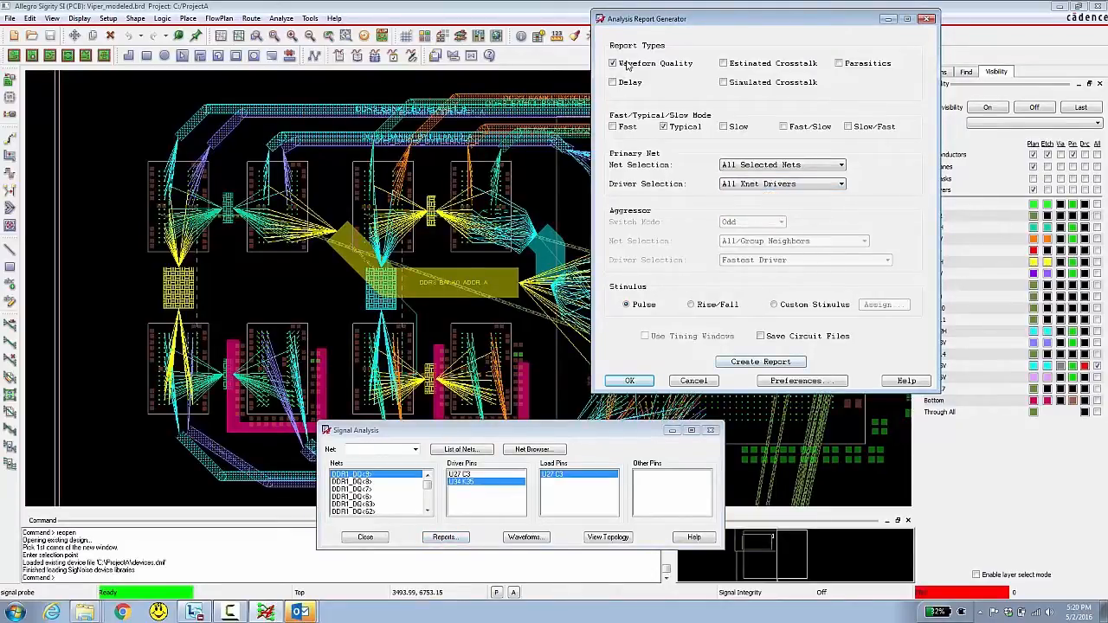
pyautogui.click(741, 363)
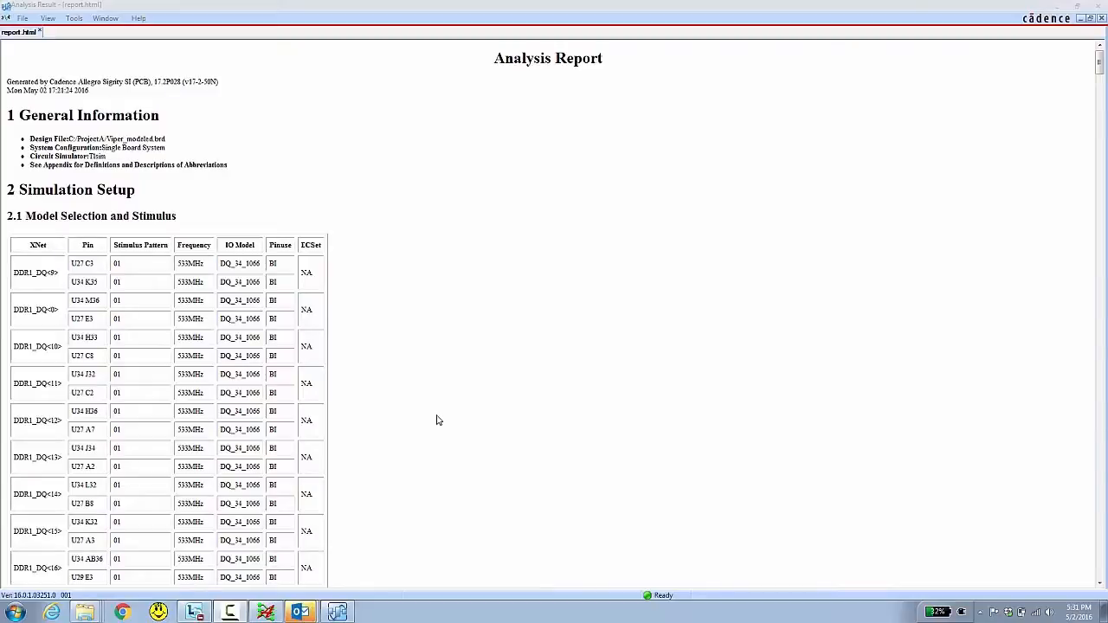
# Display the 2D Curves (Time Variation) waveforms of the analysis result and examine the voltage curves
pyautogui.click(102, 18)
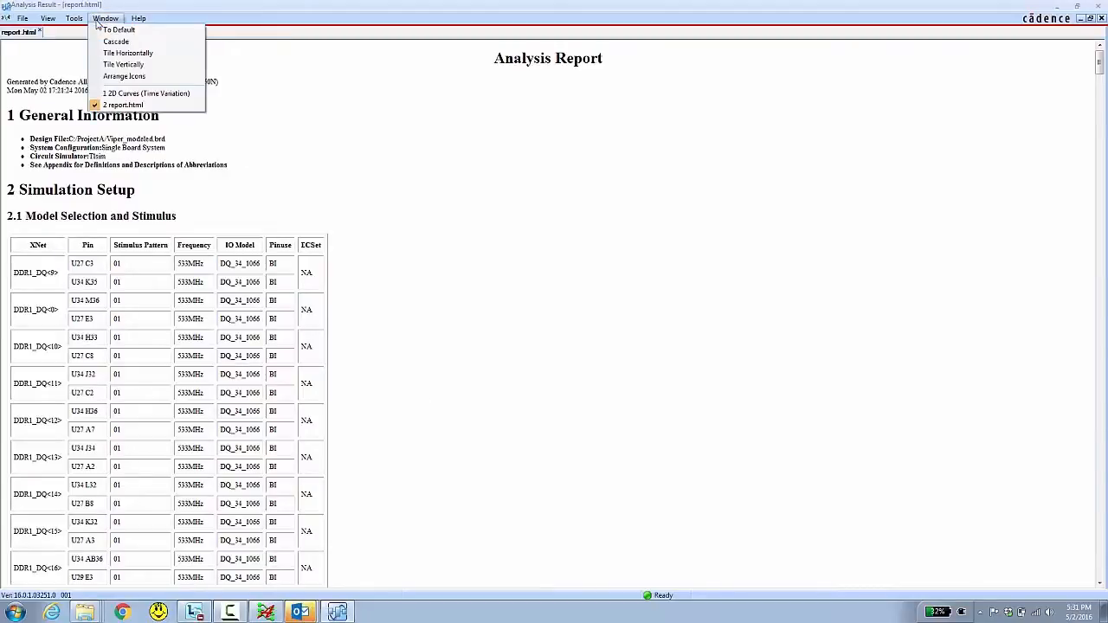
pyautogui.click(110, 93)
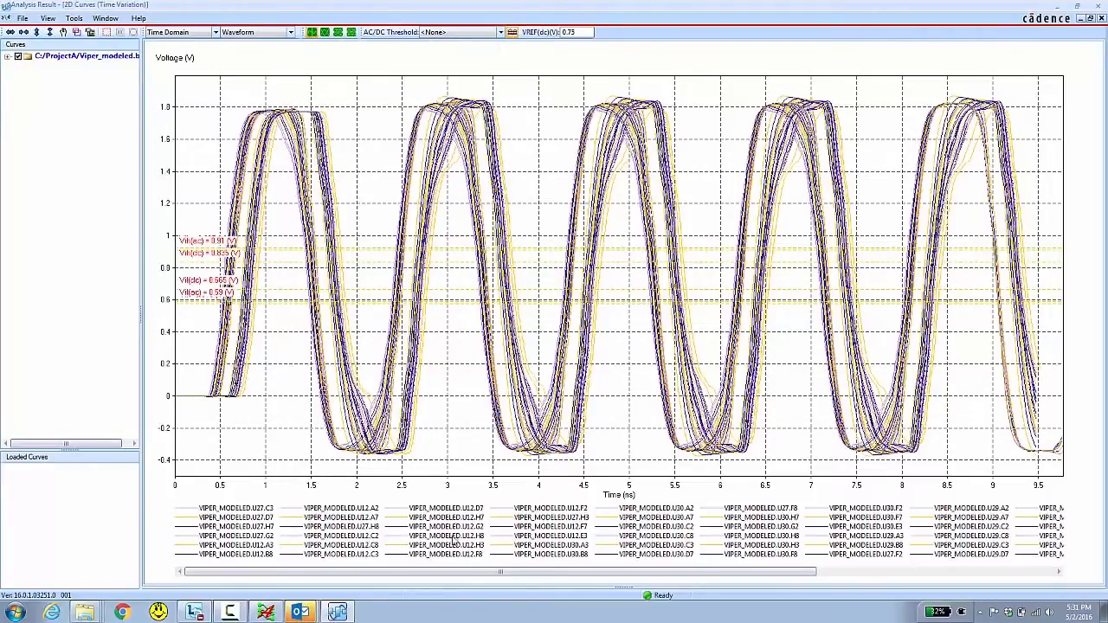
pyautogui.moveTo(333, 225)
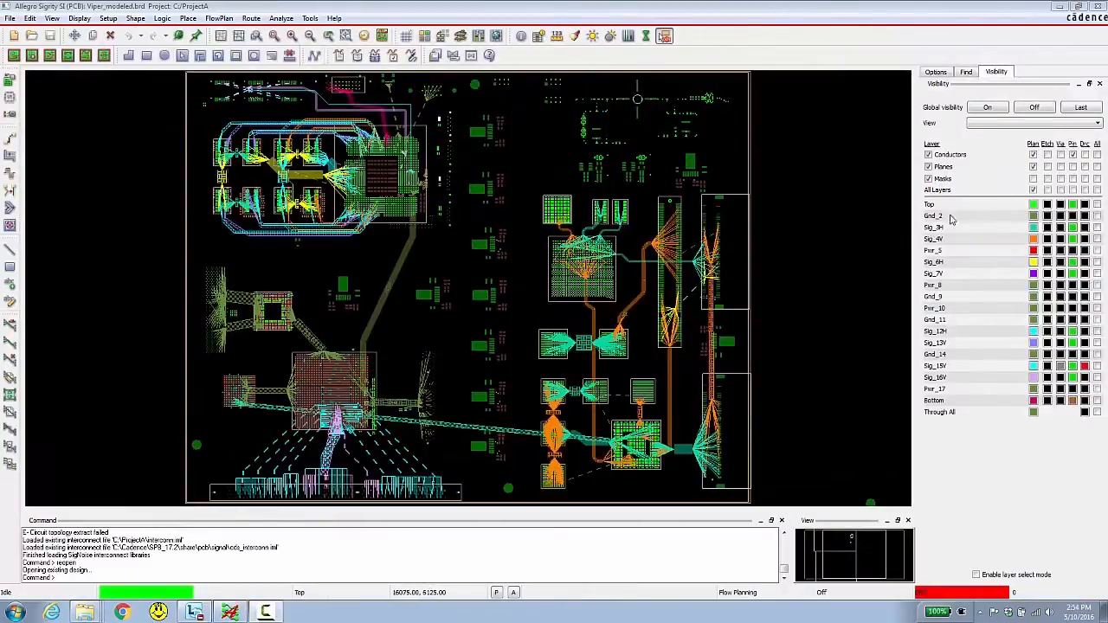
# Turn on conductor etch visibility and show the long bundle crossing the lower board as individual ratsnest lines
pyautogui.click(1048, 160)
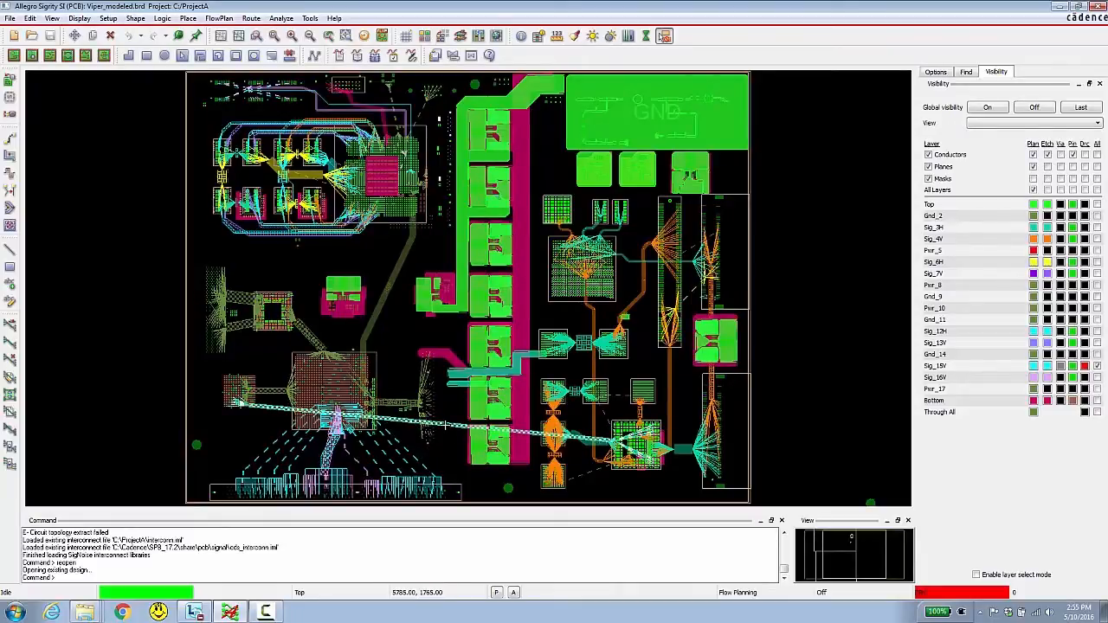
pyautogui.rightClick(445, 424)
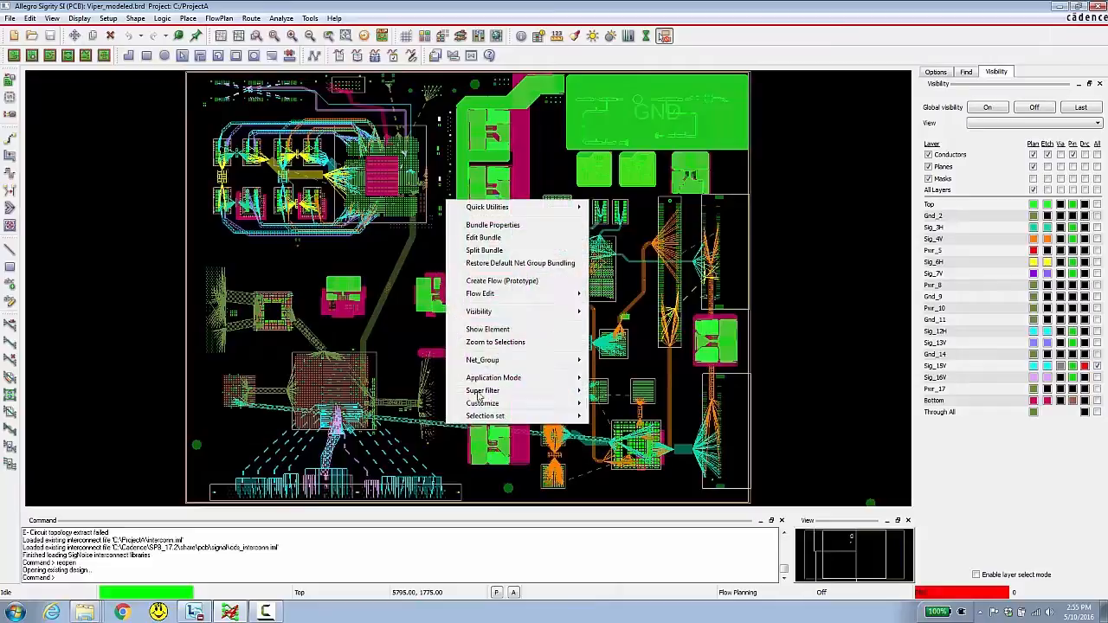
pyautogui.moveTo(522, 315)
pyautogui.click(621, 339)
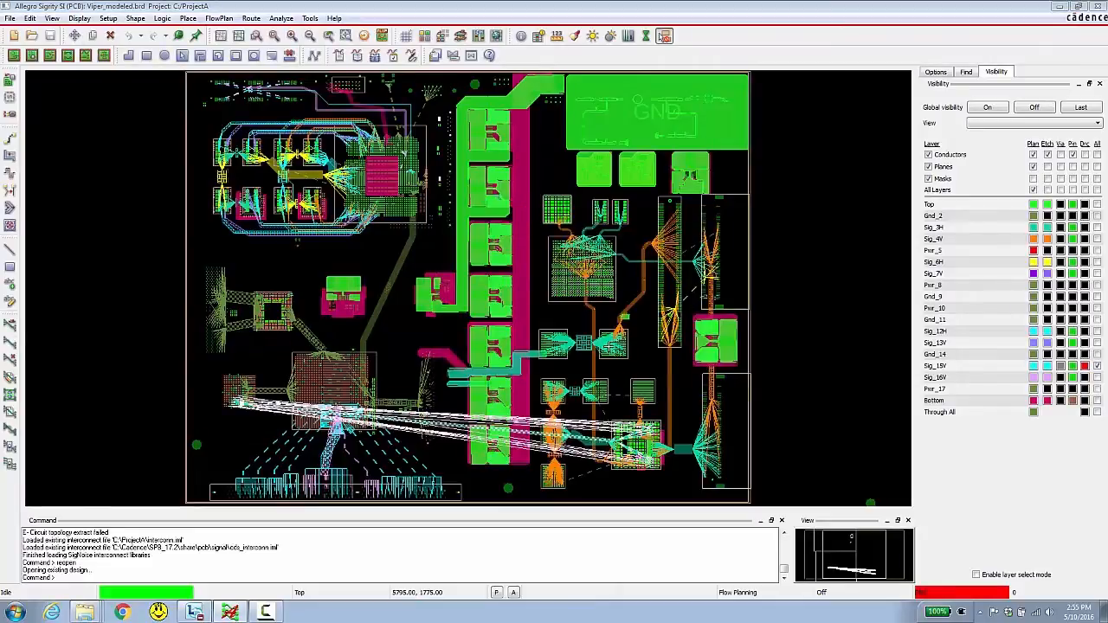
# Switch to Signal Integrity application mode, examine the Manhattan length of one exposed net in its element listing, and close the listing
pyautogui.click(743, 597)
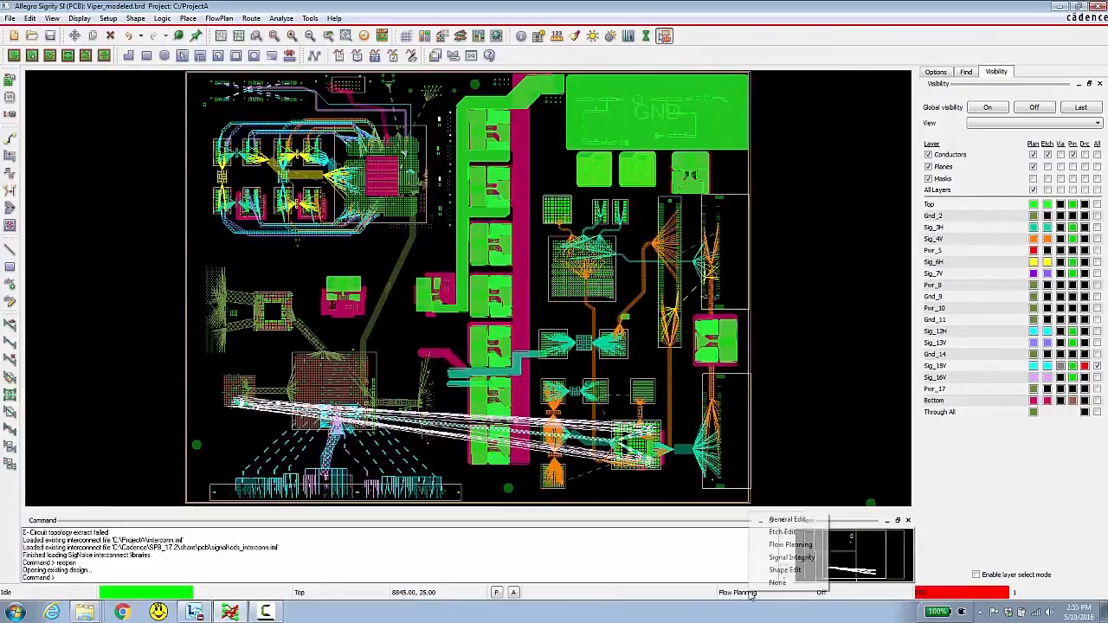
pyautogui.click(783, 567)
pyautogui.rightClick(446, 418)
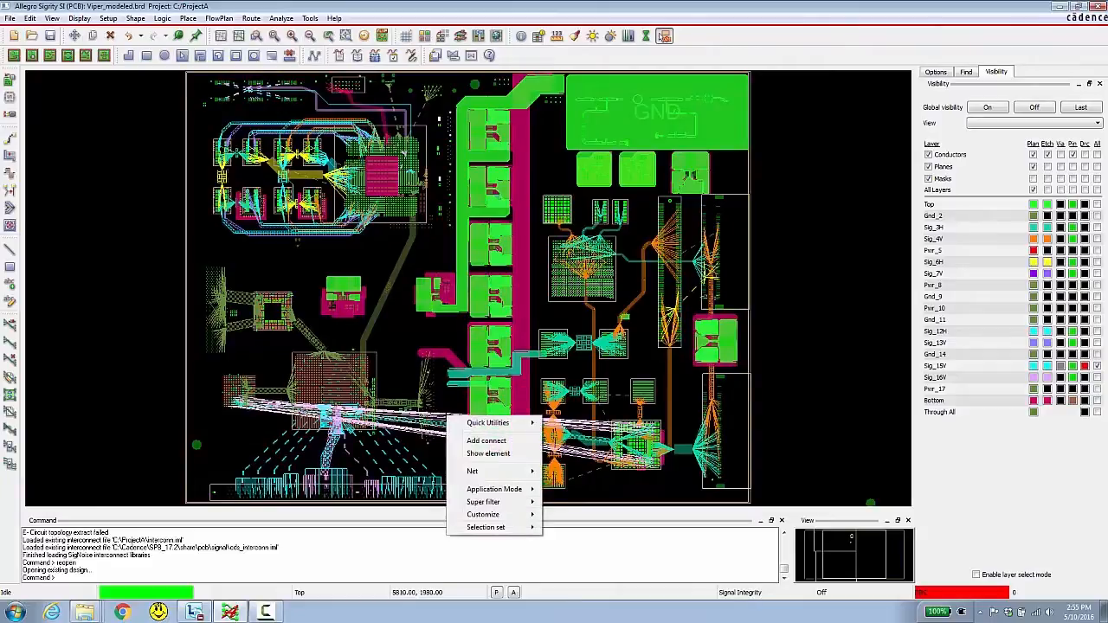
pyautogui.moveTo(479, 472)
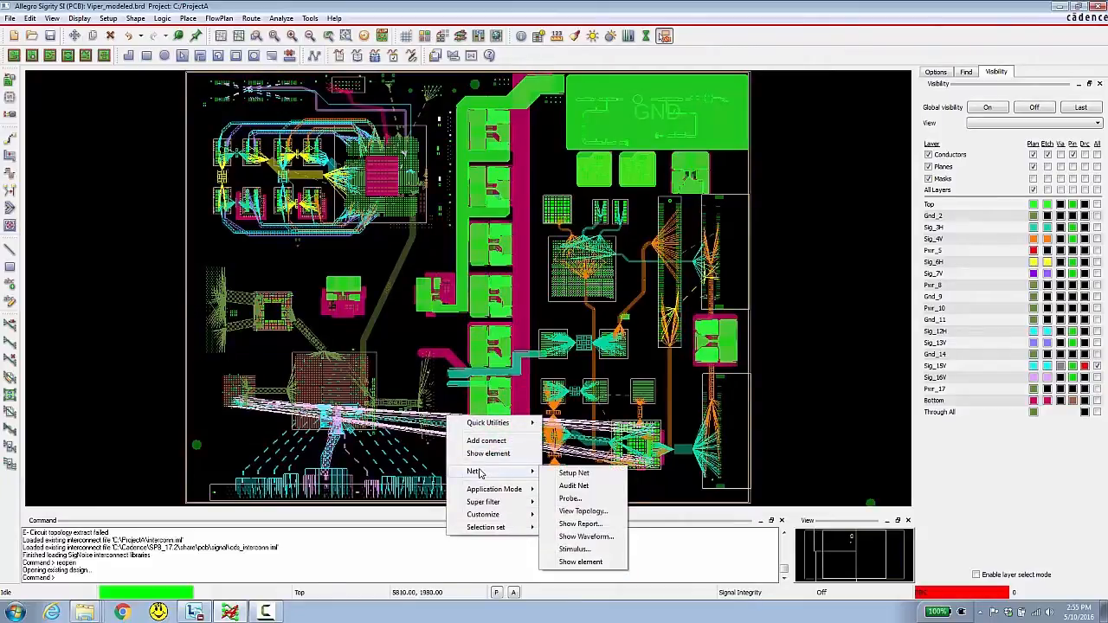
pyautogui.click(574, 561)
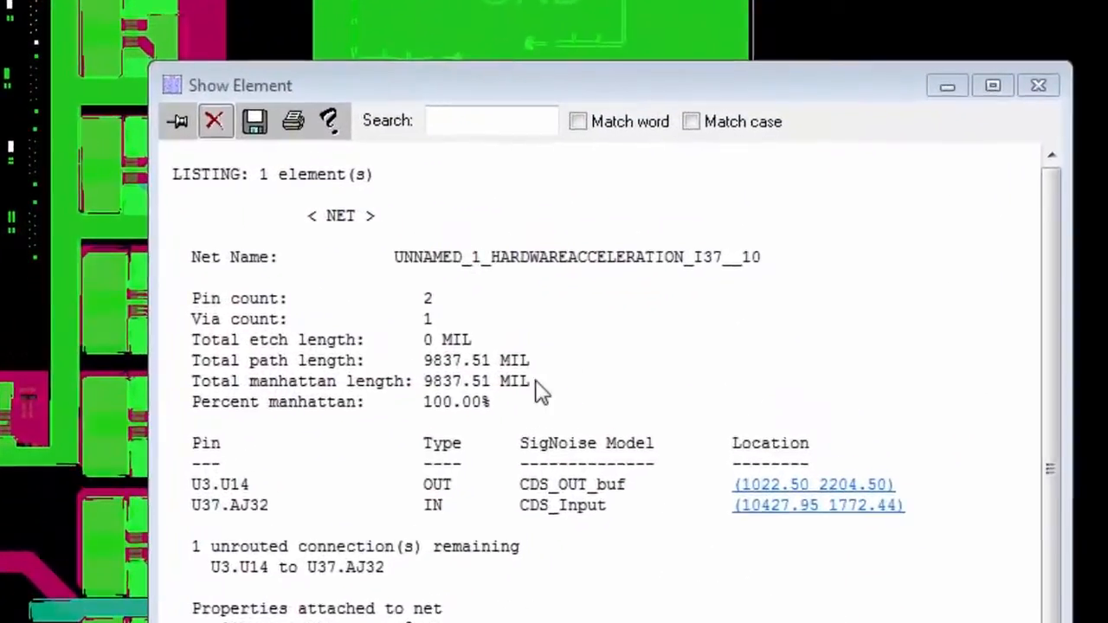
pyautogui.moveTo(658, 277); pyautogui.dragTo(621, 280)
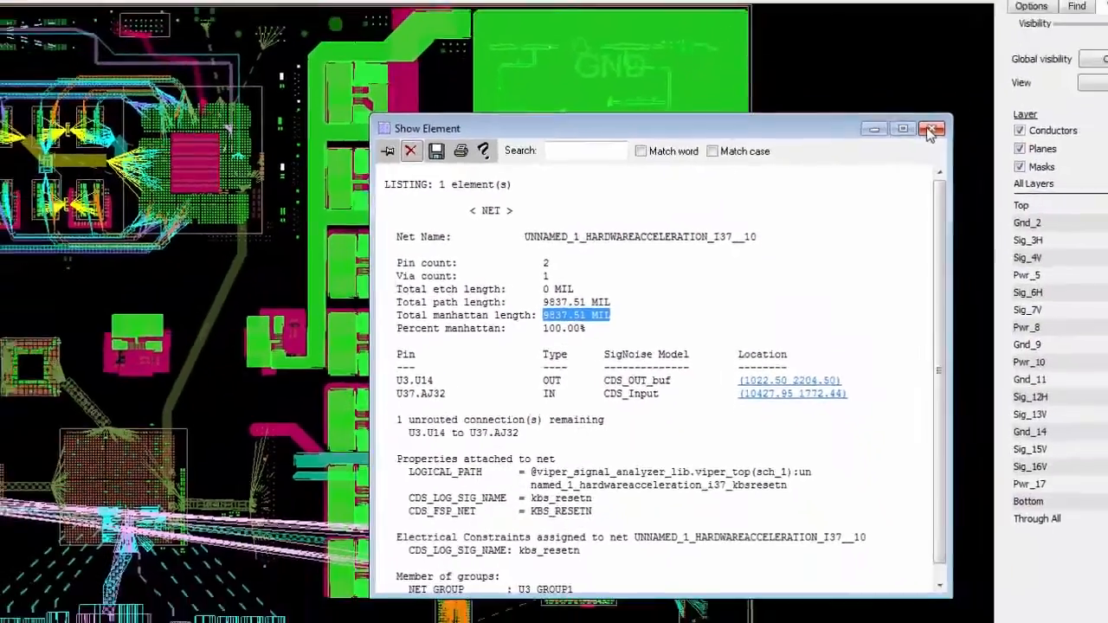
pyautogui.click(1039, 85)
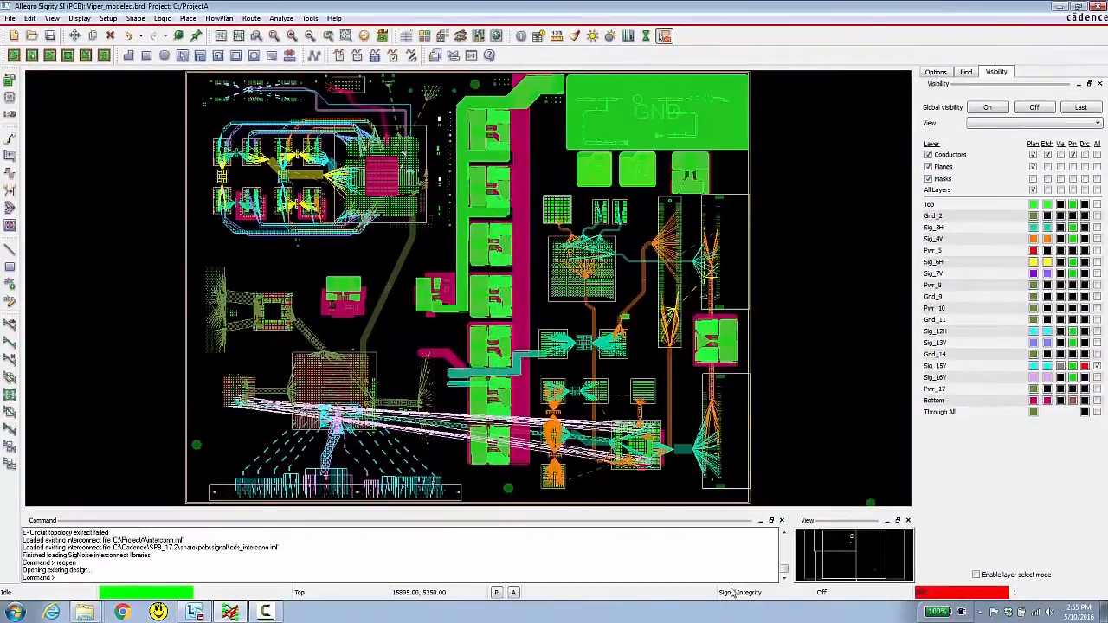
# Switch to Flow Planning application mode and collapse the long bundle's ratsnest lines back into a bundle
pyautogui.click(732, 592)
pyautogui.click(754, 552)
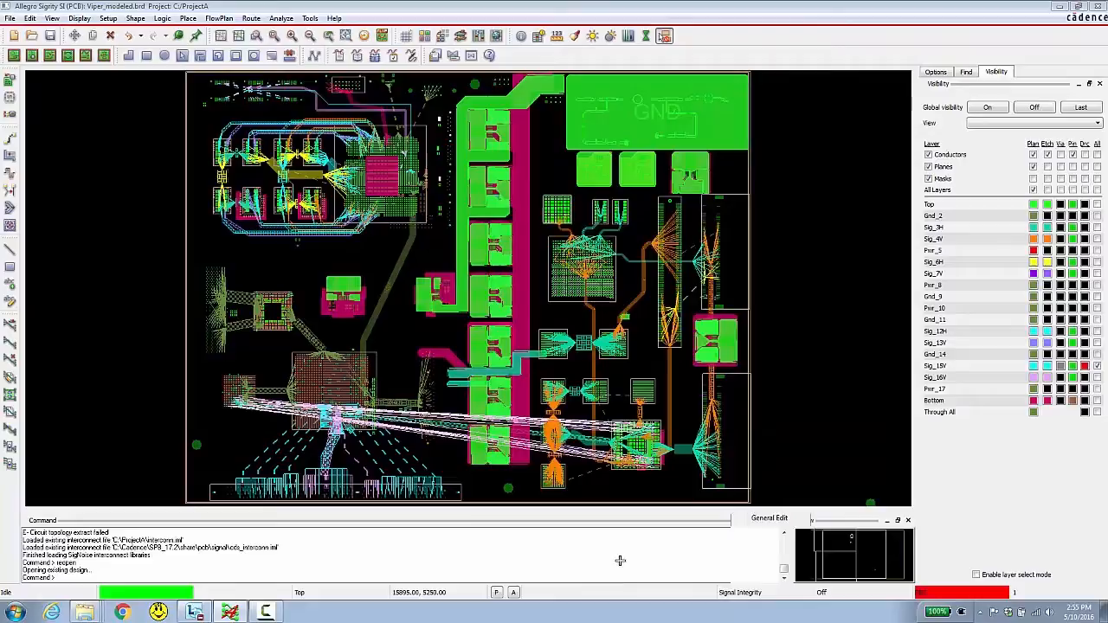
pyautogui.rightClick(442, 425)
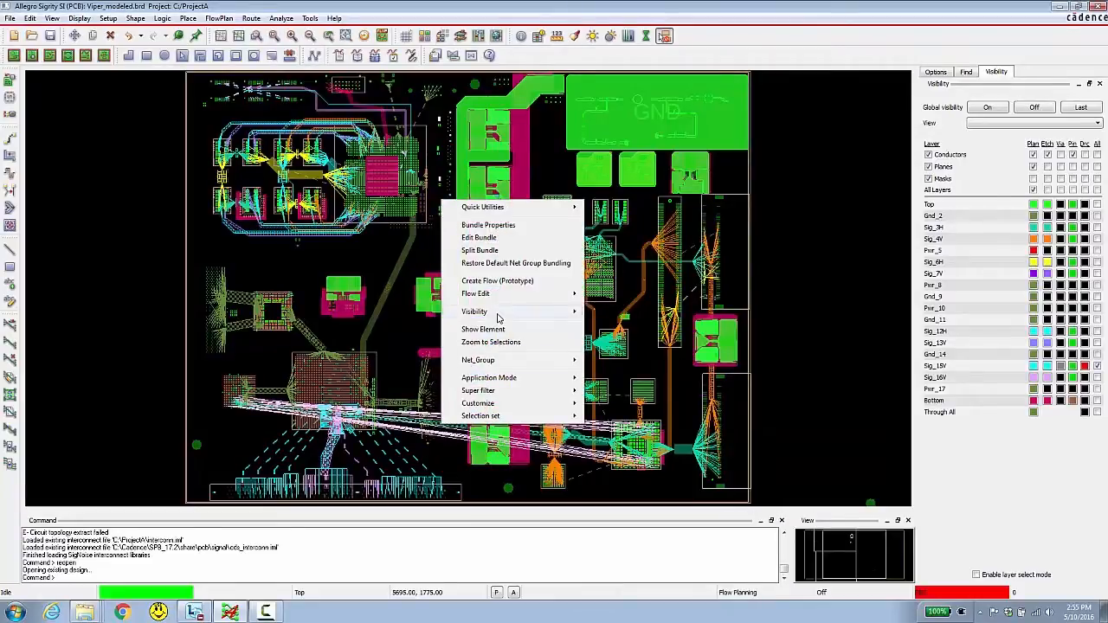
pyautogui.moveTo(498, 319)
pyautogui.click(616, 351)
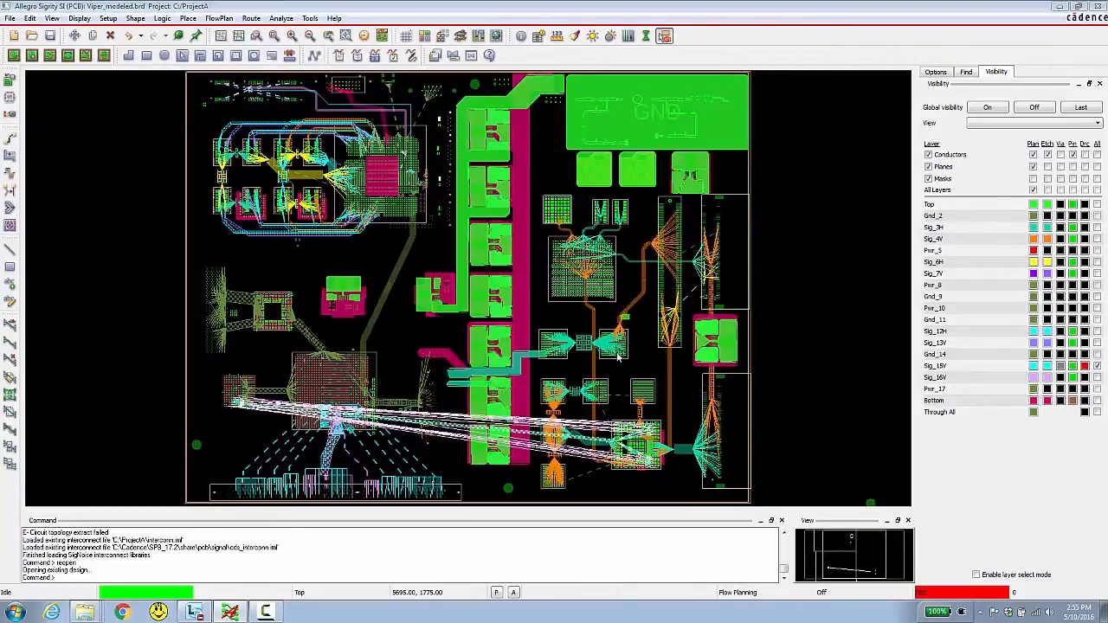
# Create a prototype flow for the long bundle, routing it from the lower-right component along the board's lower edge to below the large lower-left component
pyautogui.rightClick(441, 424)
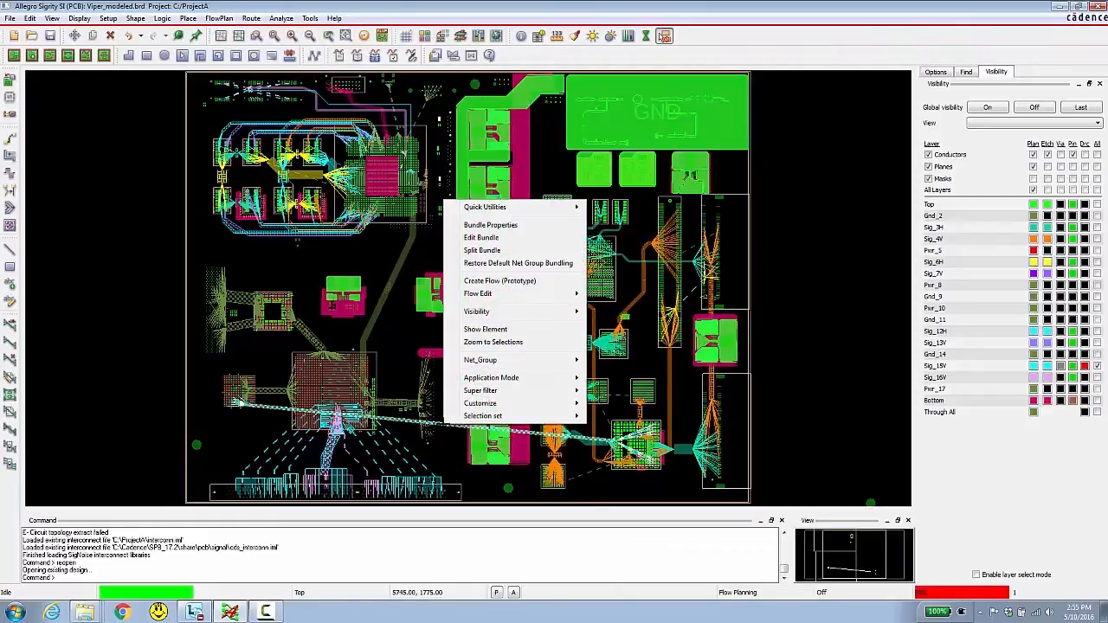
pyautogui.click(499, 280)
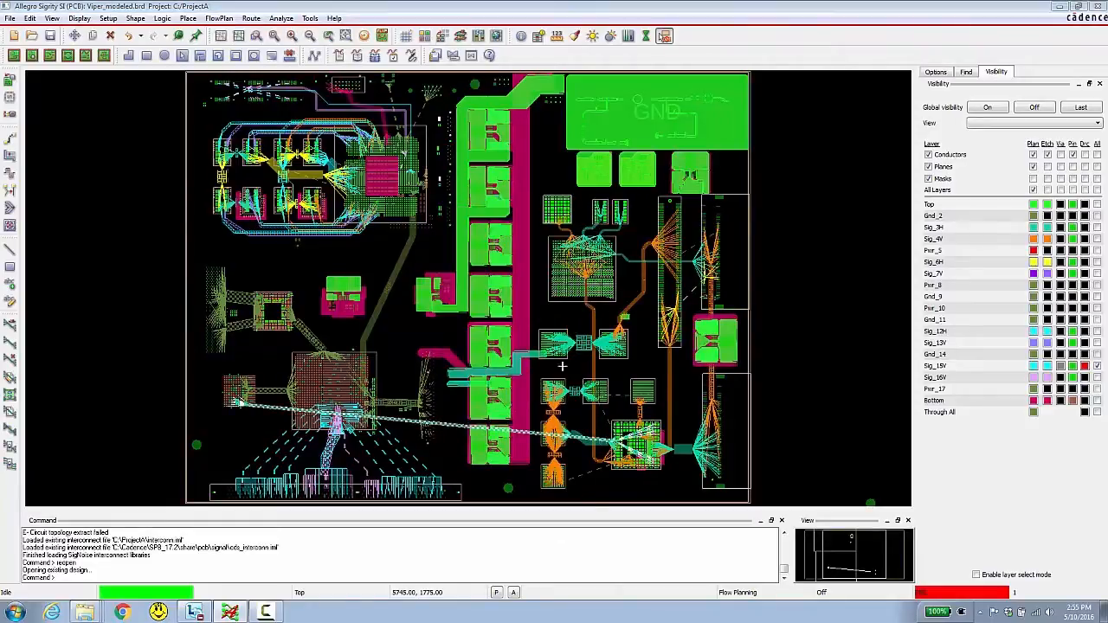
pyautogui.click(647, 451)
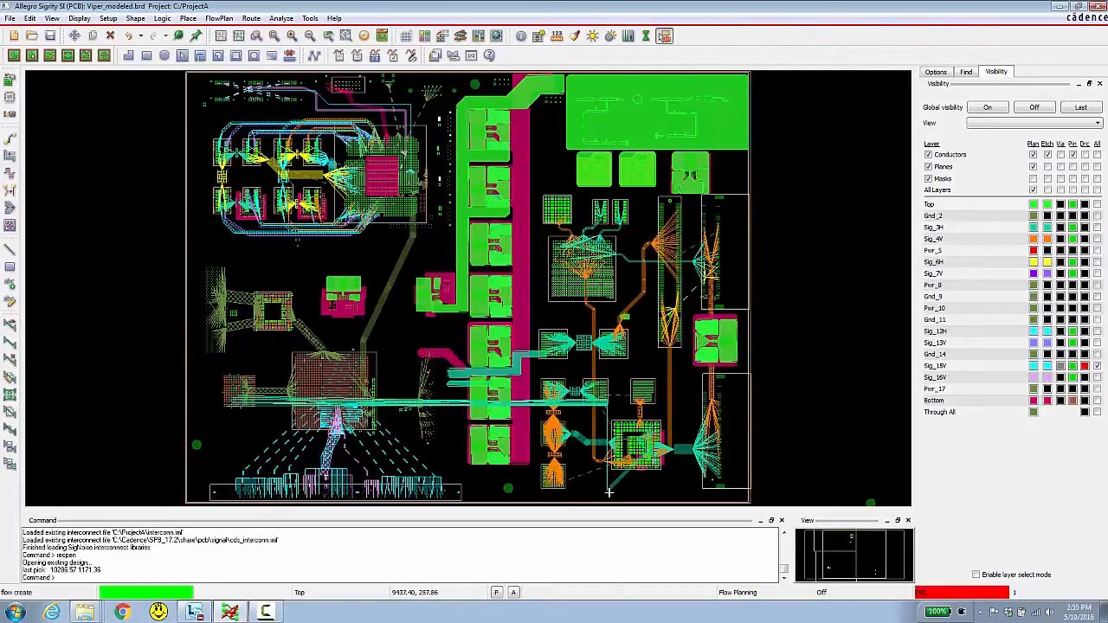
pyautogui.click(608, 492)
pyautogui.click(518, 494)
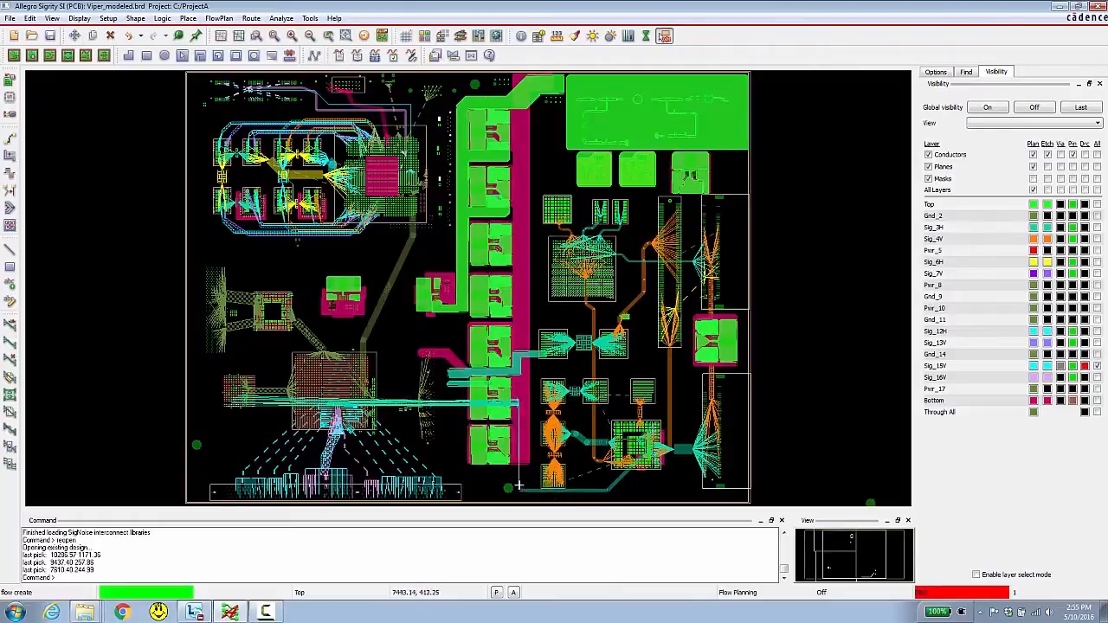
pyautogui.click(517, 482)
pyautogui.click(476, 475)
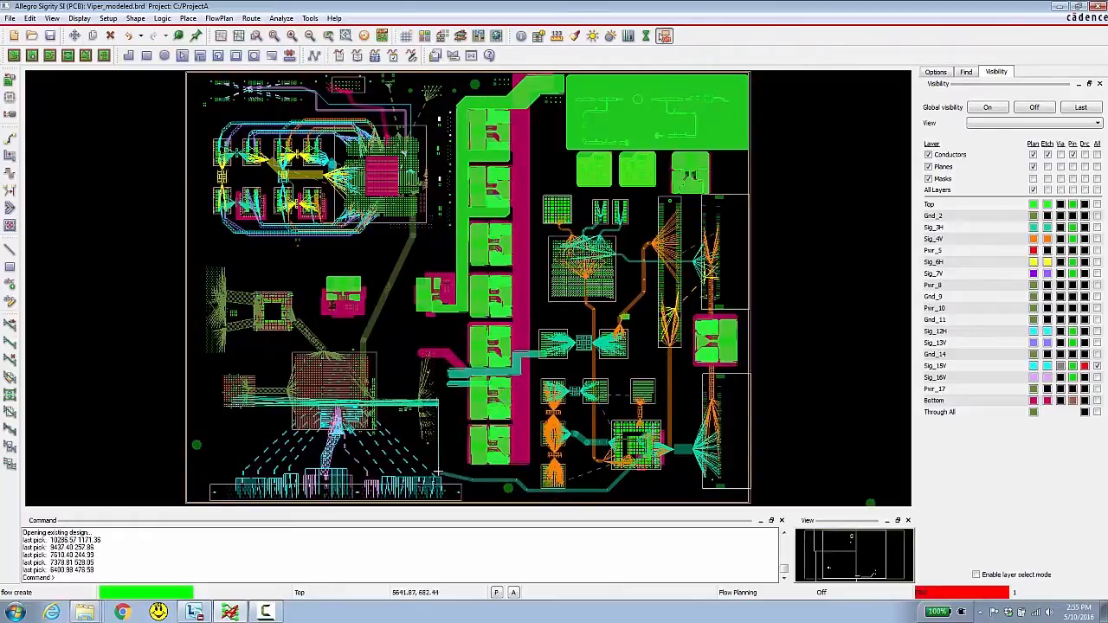
pyautogui.click(436, 465)
pyautogui.click(405, 463)
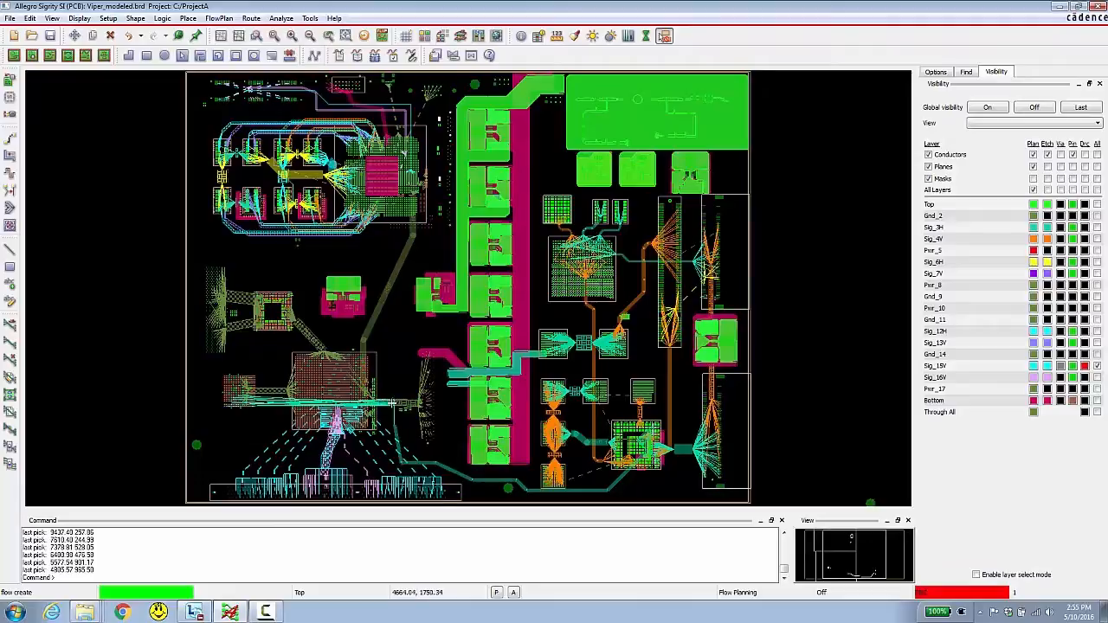
# Route the flow up and over the large lower-left component to the small component on its far side, and finish it
pyautogui.click(390, 341)
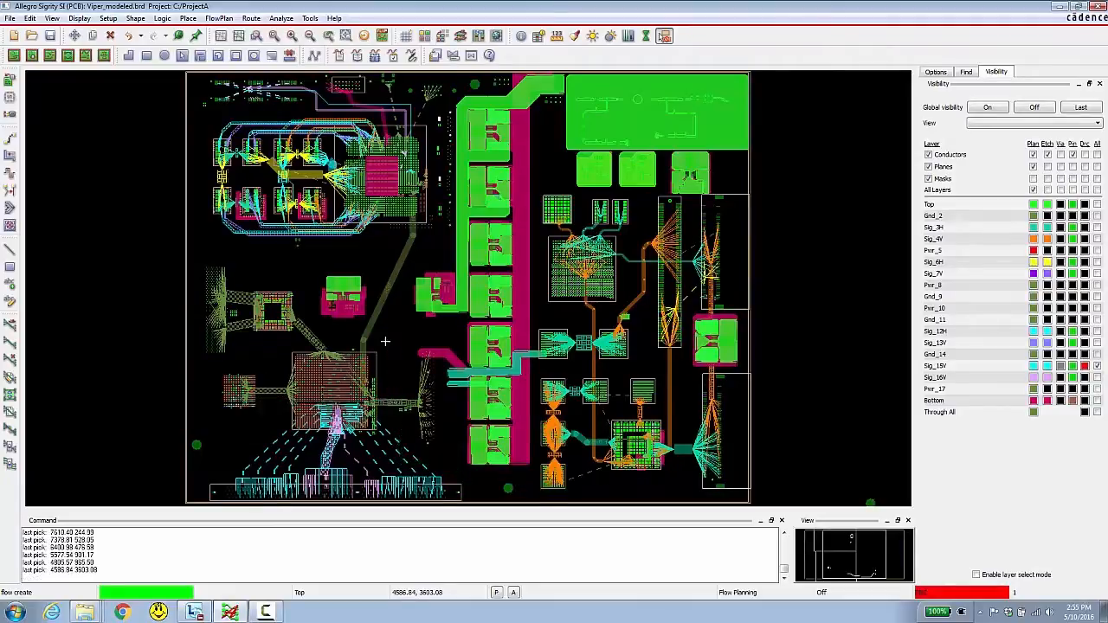
pyautogui.click(283, 341)
pyautogui.click(250, 384)
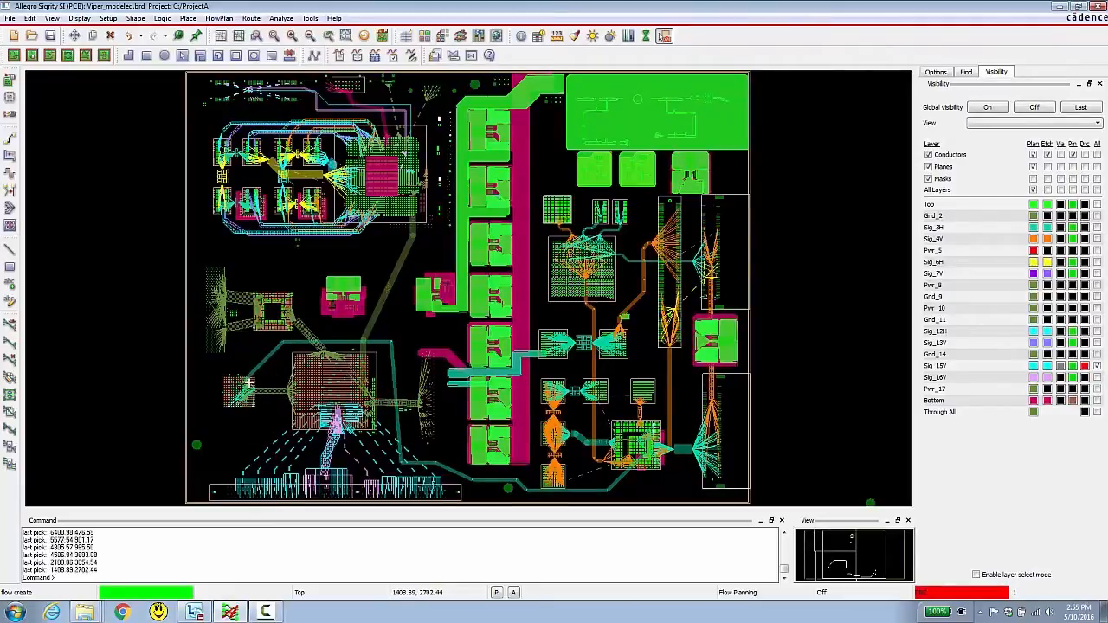
pyautogui.rightClick(250, 385)
pyautogui.click(278, 391)
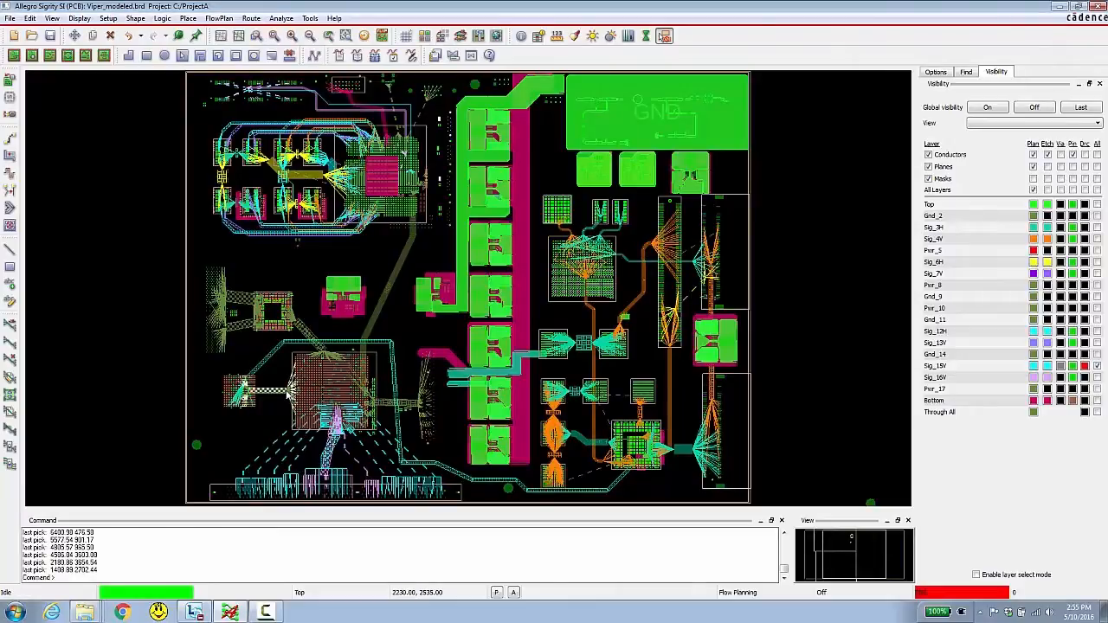
# Switch to Signal Integrity application mode and view the topology of one replanned net at the small lower-left component in SigXplorer
pyautogui.click(741, 593)
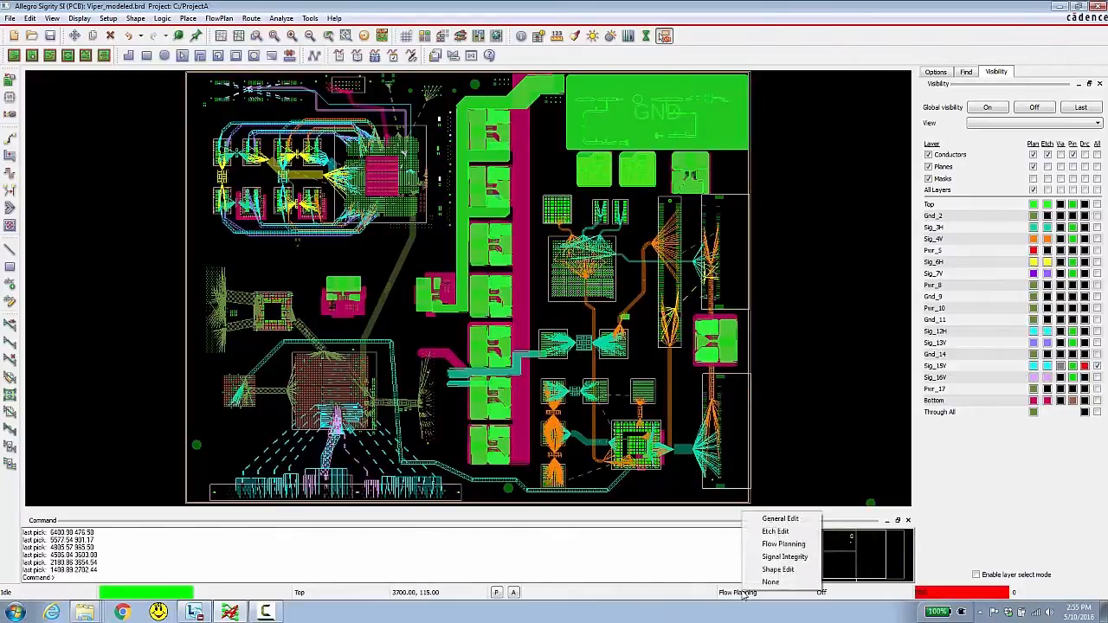
pyautogui.click(781, 557)
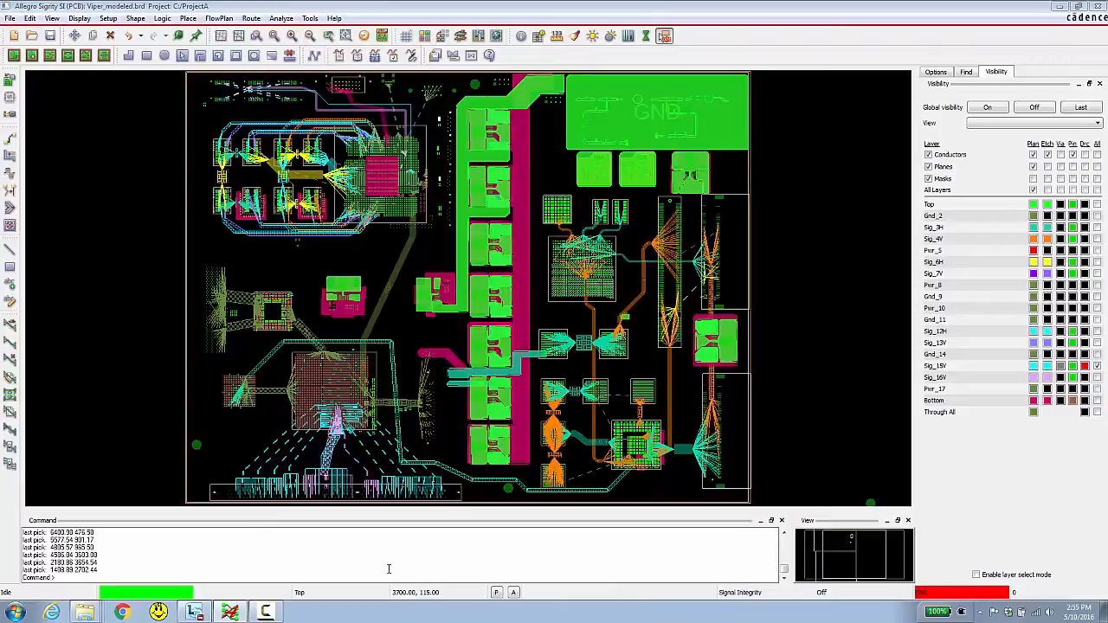
pyautogui.rightClick(235, 400)
pyautogui.moveTo(273, 500)
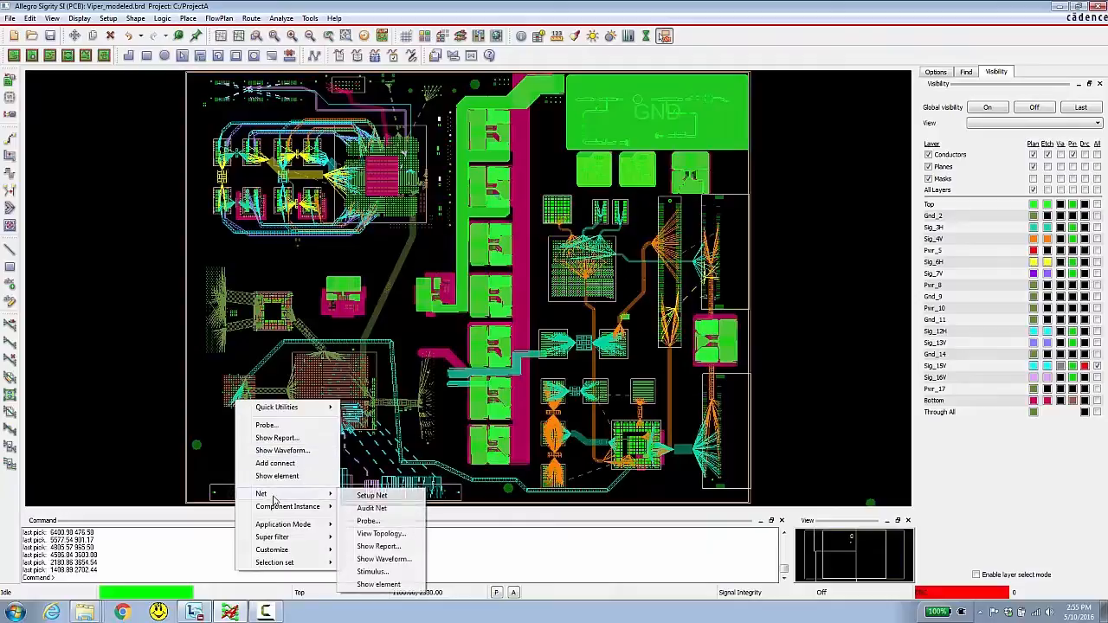
pyautogui.click(365, 534)
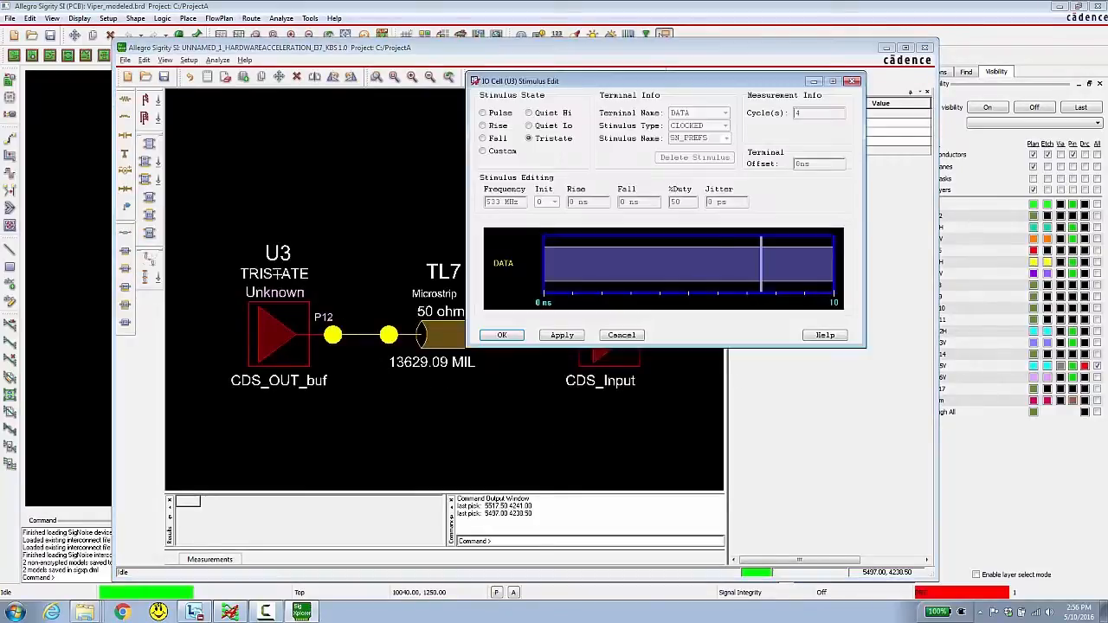
# Set the U3 driver's stimulus state to Pulse in the net topology
pyautogui.click(299, 274)
pyautogui.click(484, 113)
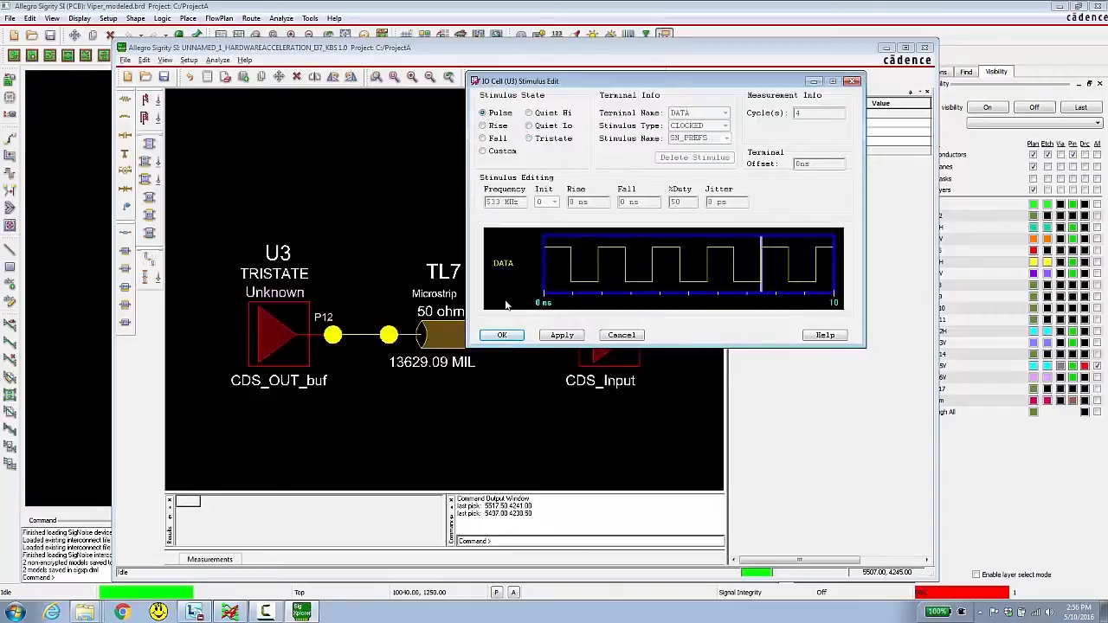
pyautogui.click(502, 335)
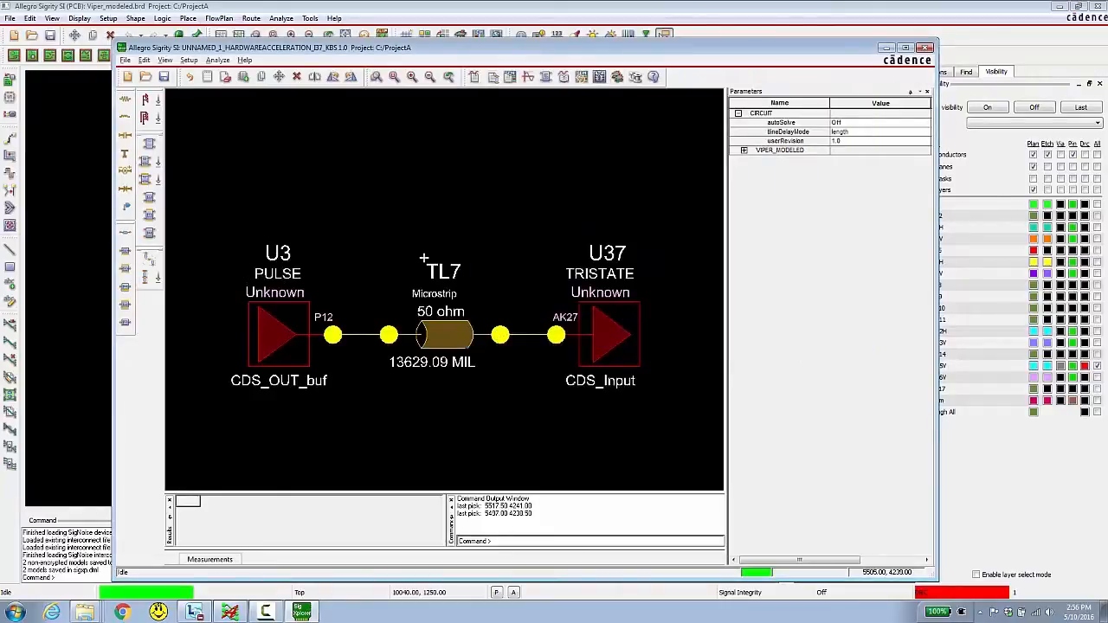
# Simulate the topology, hide the Tx U3 waveform and highlight the Rx U37 curve
pyautogui.click(528, 78)
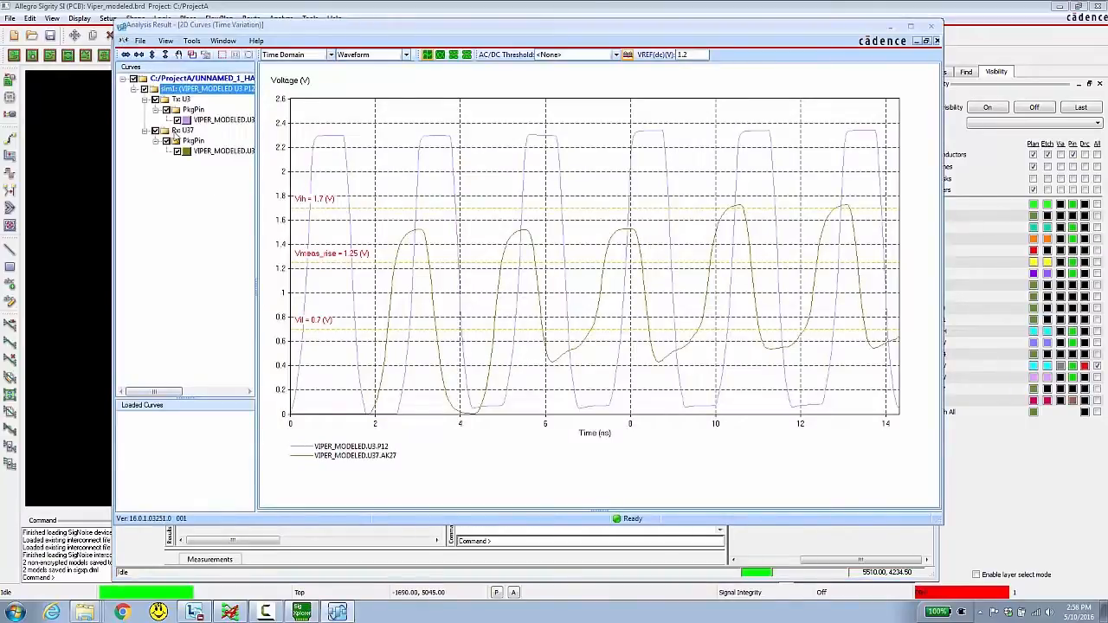
pyautogui.click(155, 100)
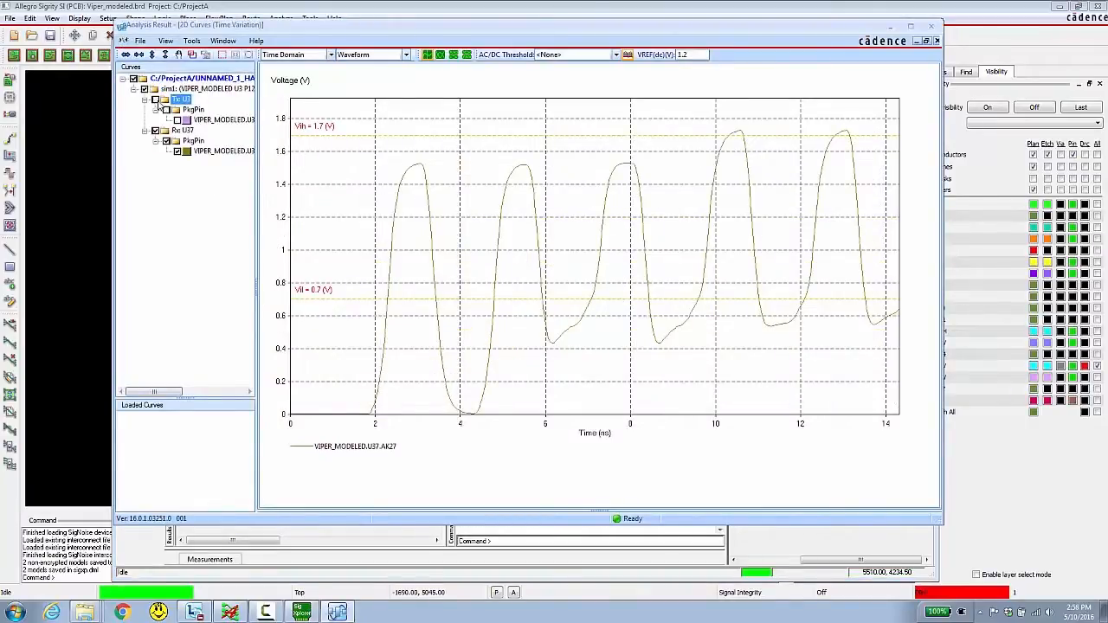
pyautogui.click(210, 154)
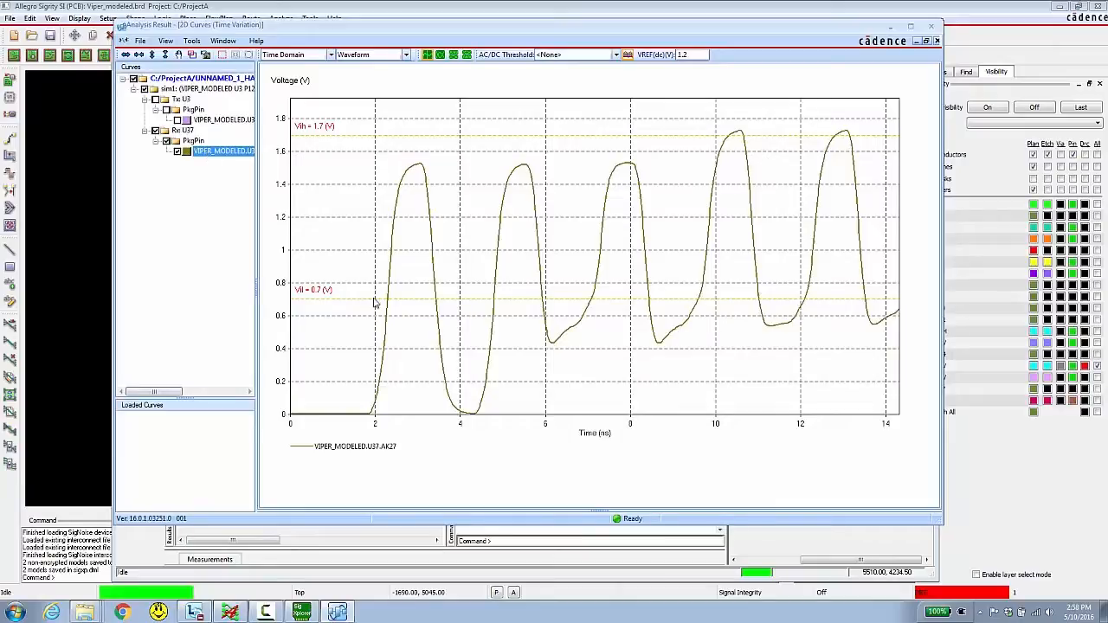